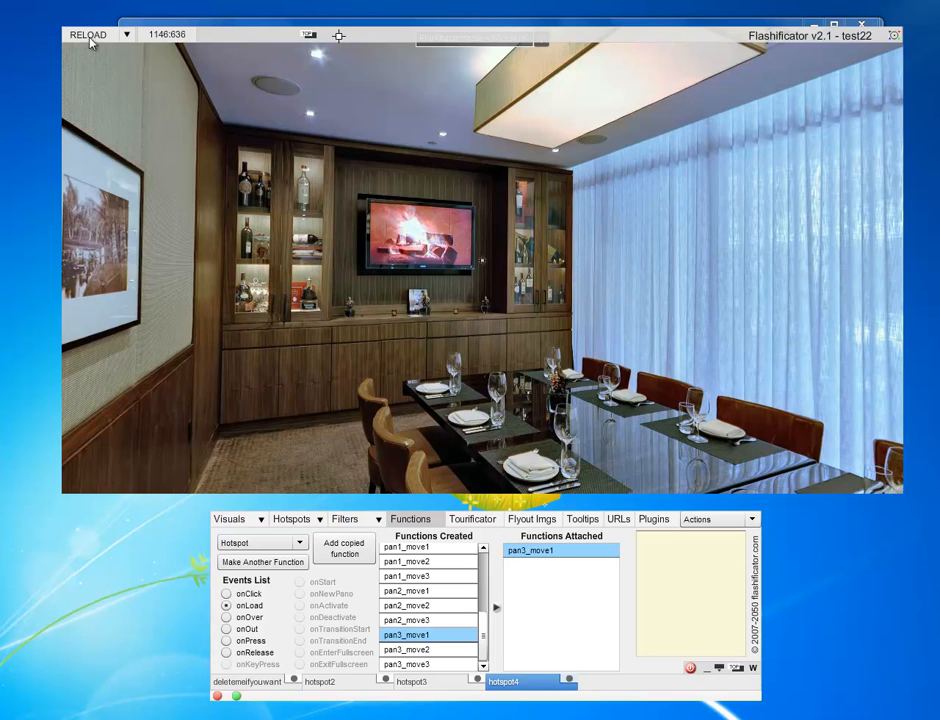
Reload the test22 tour, expand its picture menu, and look around the dining room panorama.
click(88, 36)
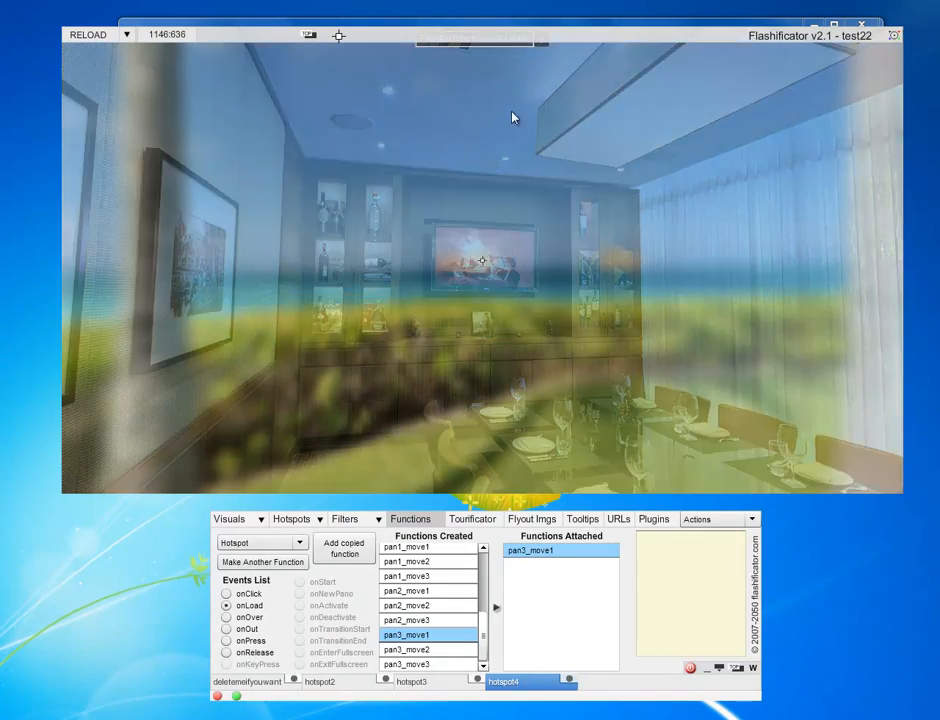
click(541, 41)
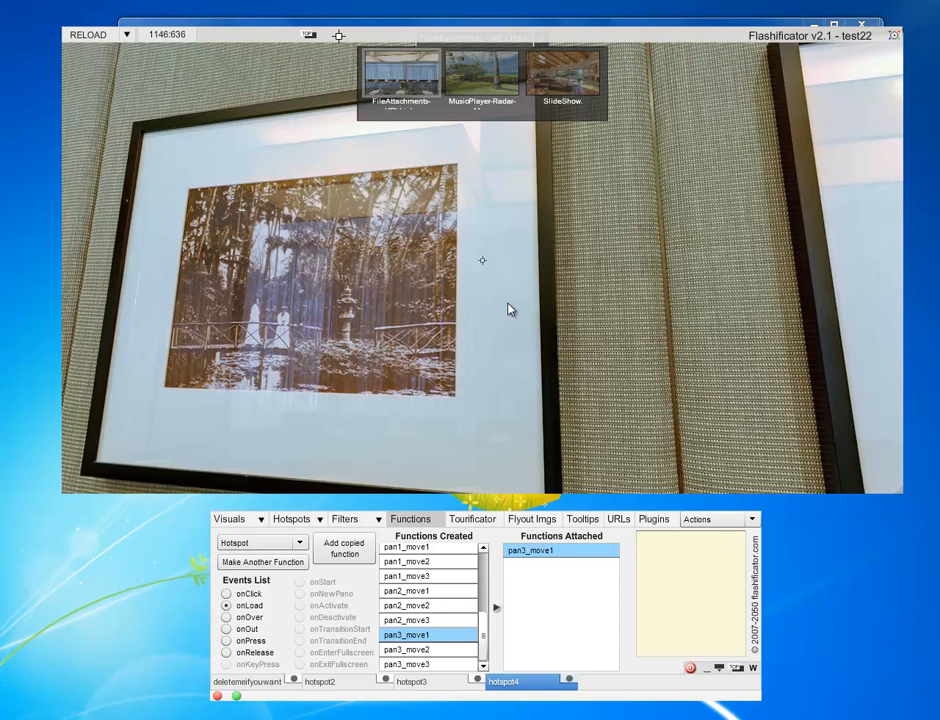
drag(434, 211, 728, 311)
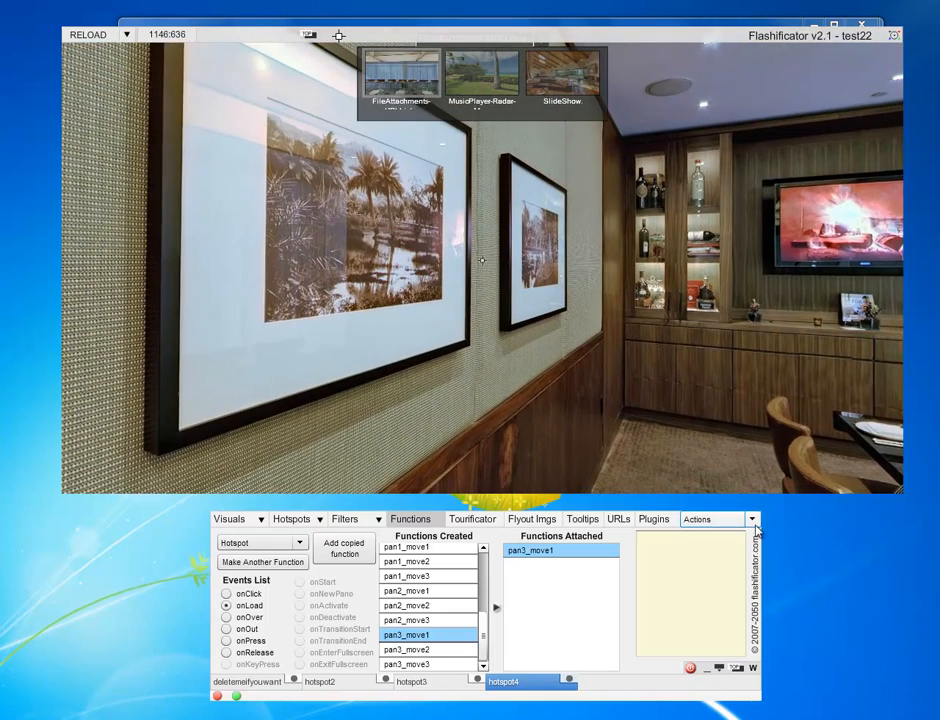
Close the test22 project.
click(752, 520)
click(702, 611)
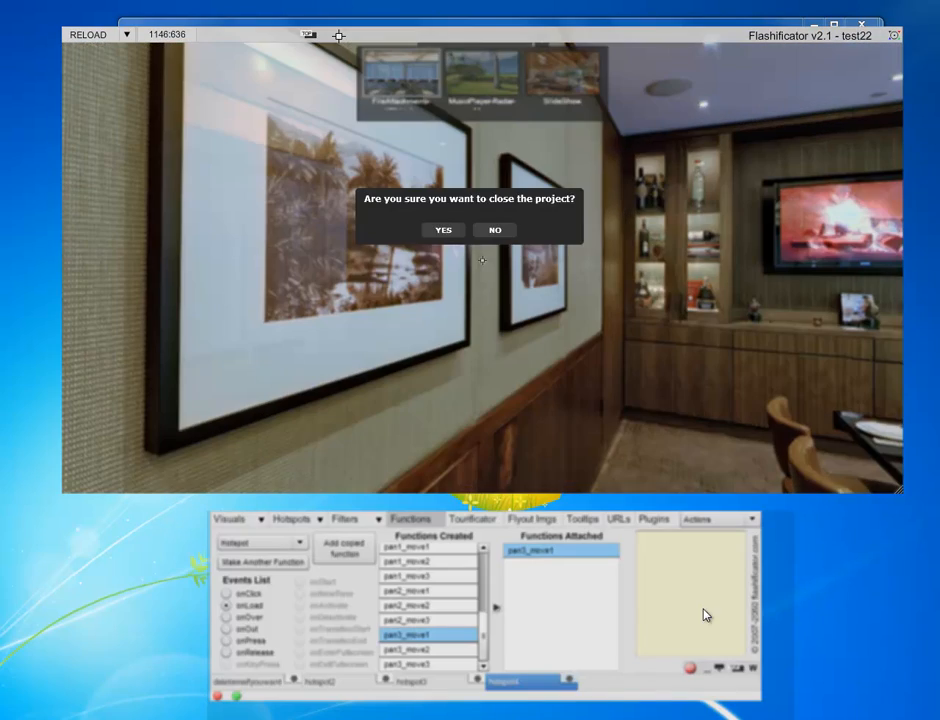
click(441, 231)
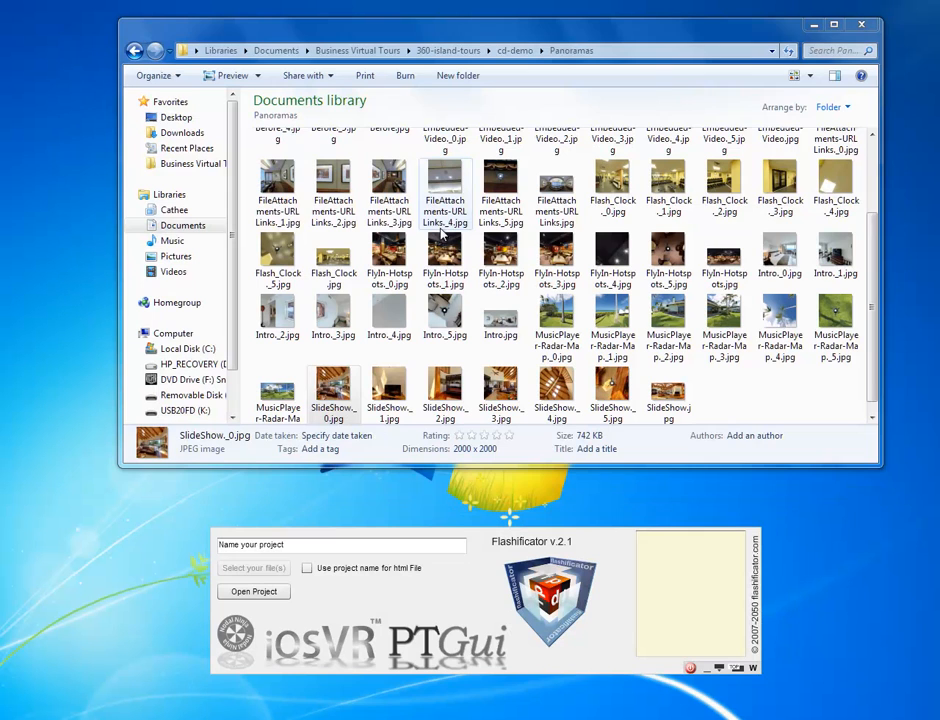
Create a project named test24 from the panorama image FileAttachments-URLLinks._0.jpg in the Panoramas folder.
click(296, 544)
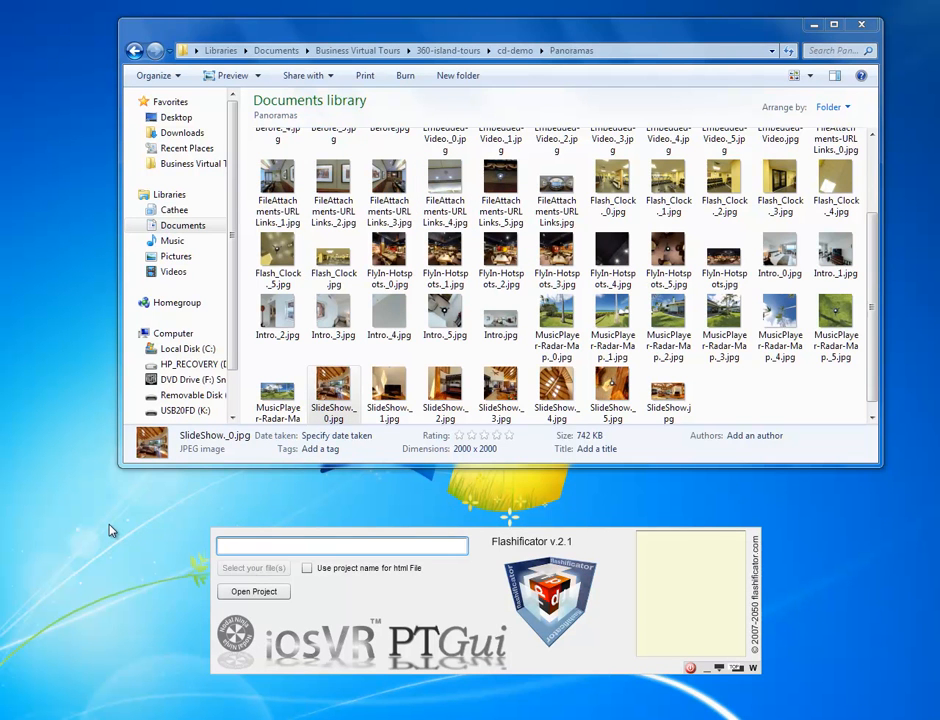
text(test24)
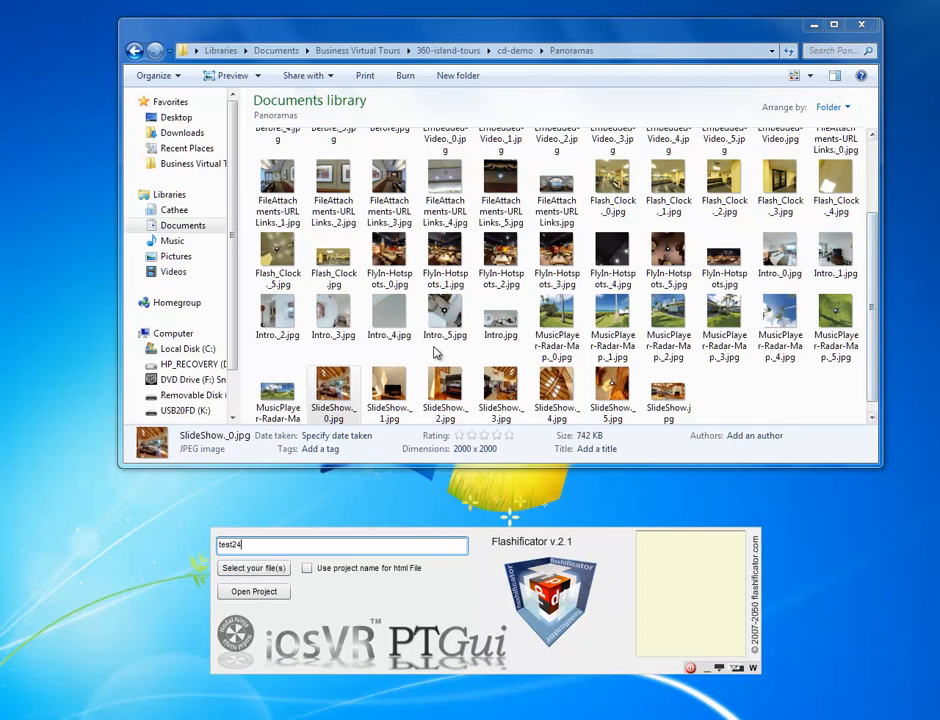
mouse_move(872, 277)
mouse_down()
mouse_move(872, 231)
mouse_move(870, 296)
mouse_up()
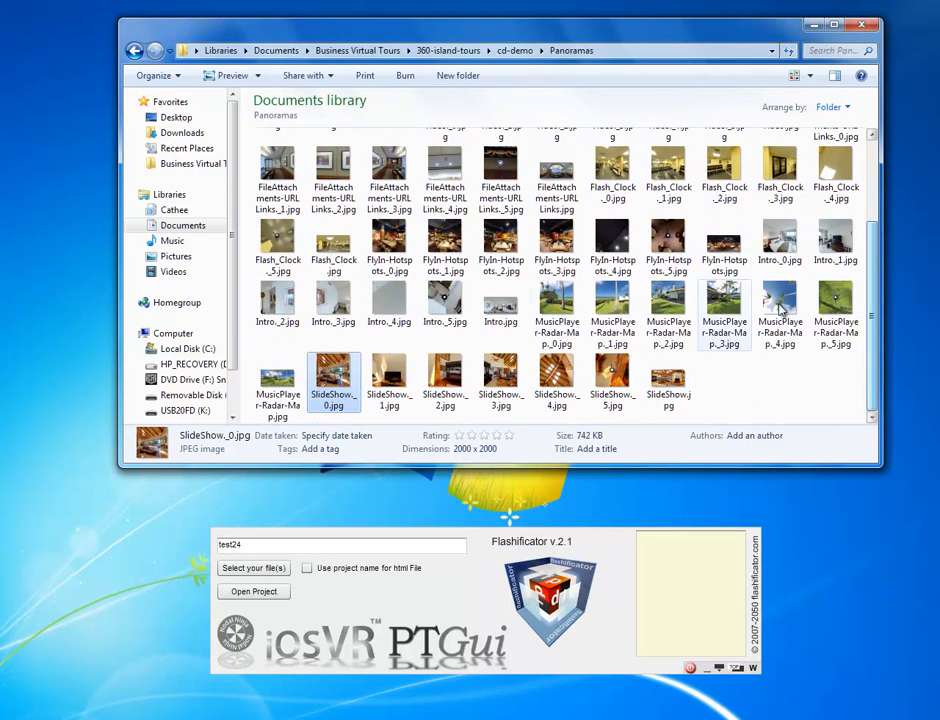
drag(872, 252, 872, 170)
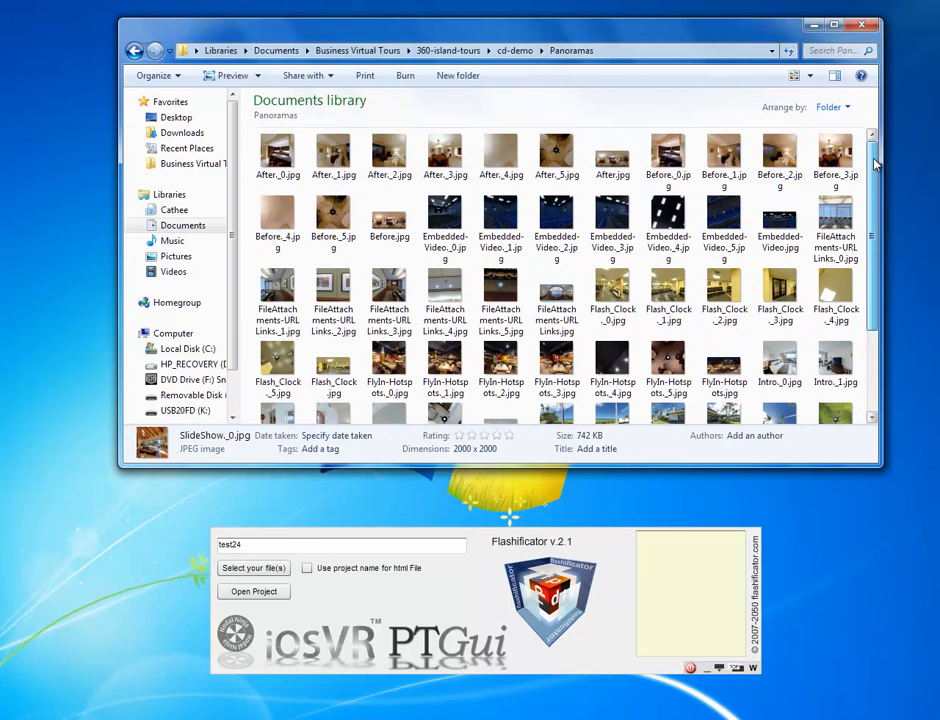
click(843, 220)
drag(843, 220, 355, 660)
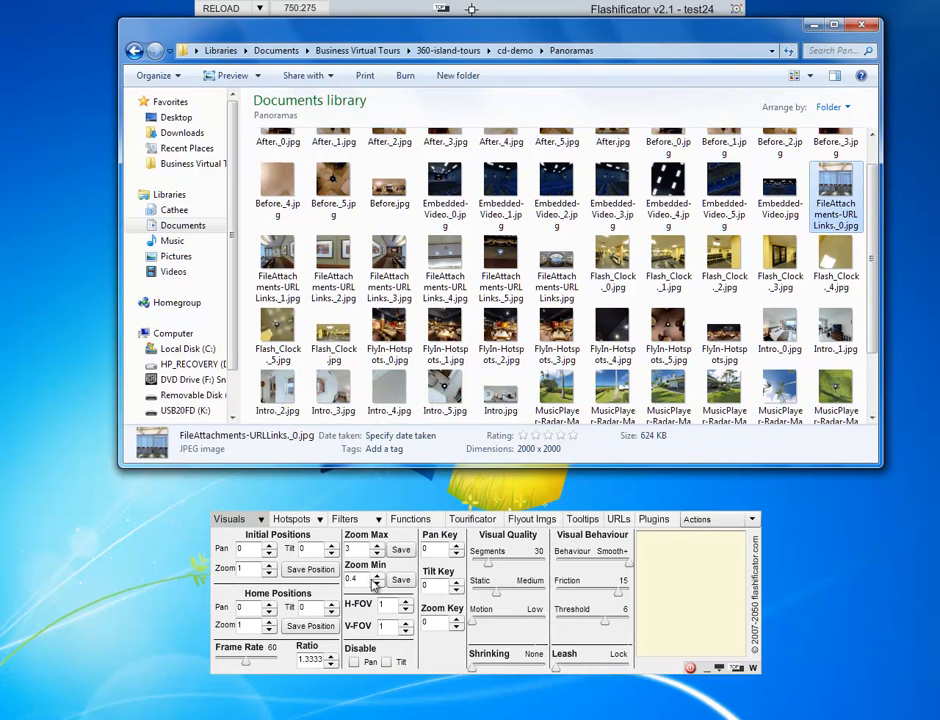
Reposition the panorama preview, enlarge it to 1246:698, and move the control panel down below it.
click(473, 6)
drag(495, 7, 318, 13)
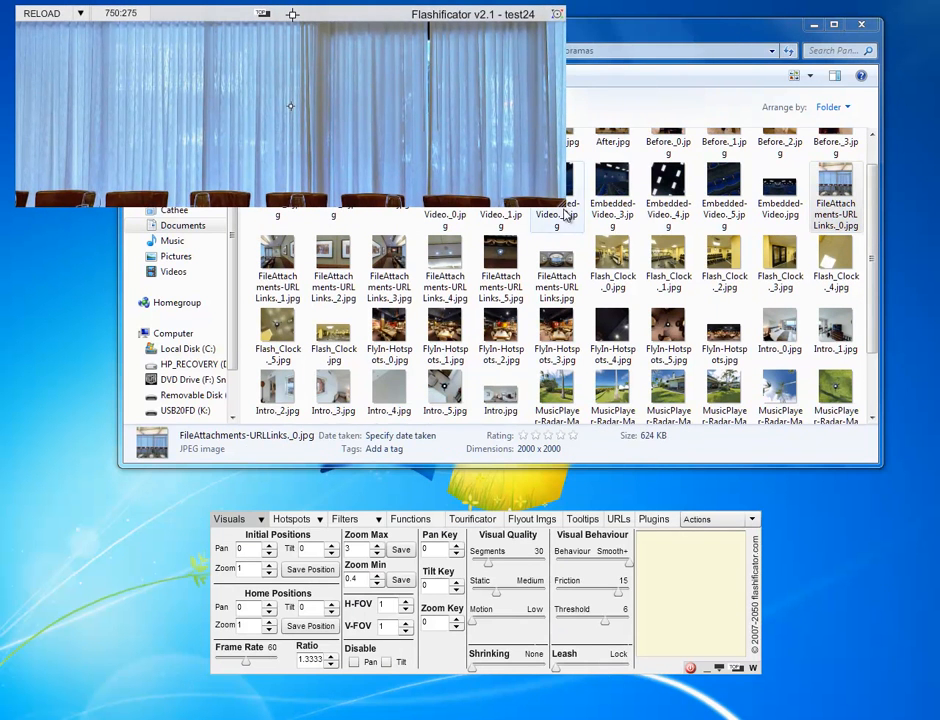
drag(563, 209, 917, 481)
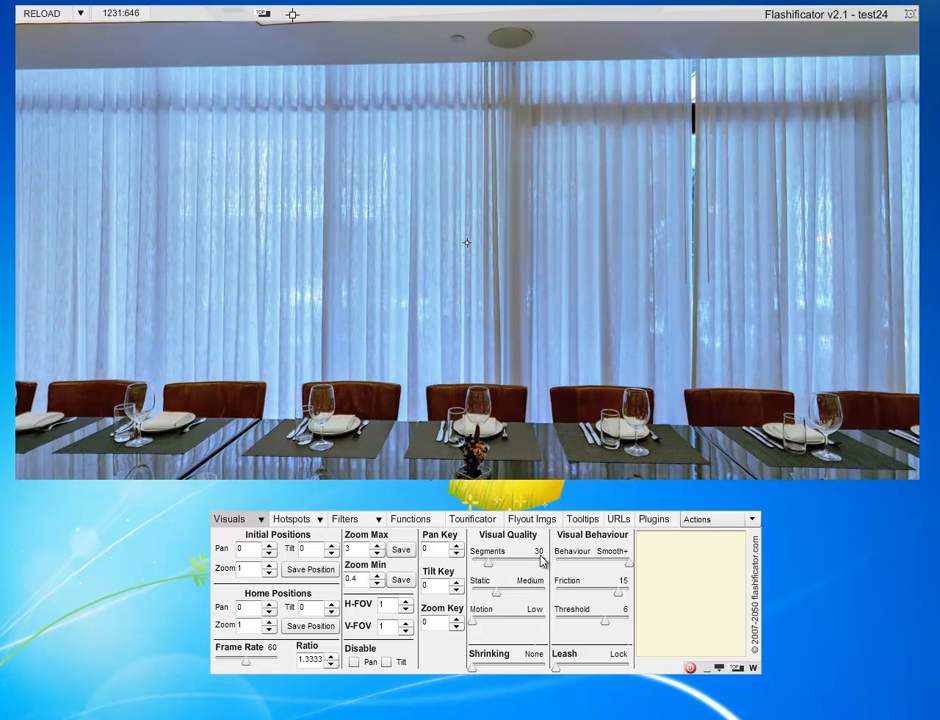
mouse_move(474, 573)
mouse_down()
mouse_move(478, 605)
mouse_move(475, 596)
mouse_up()
click(284, 546)
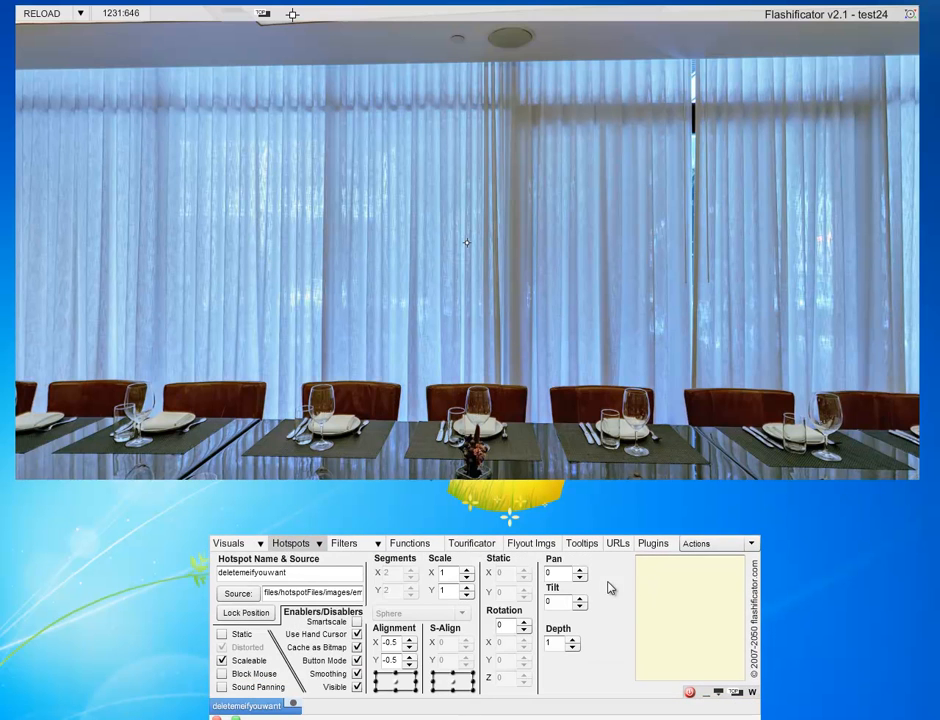
drag(921, 480, 925, 510)
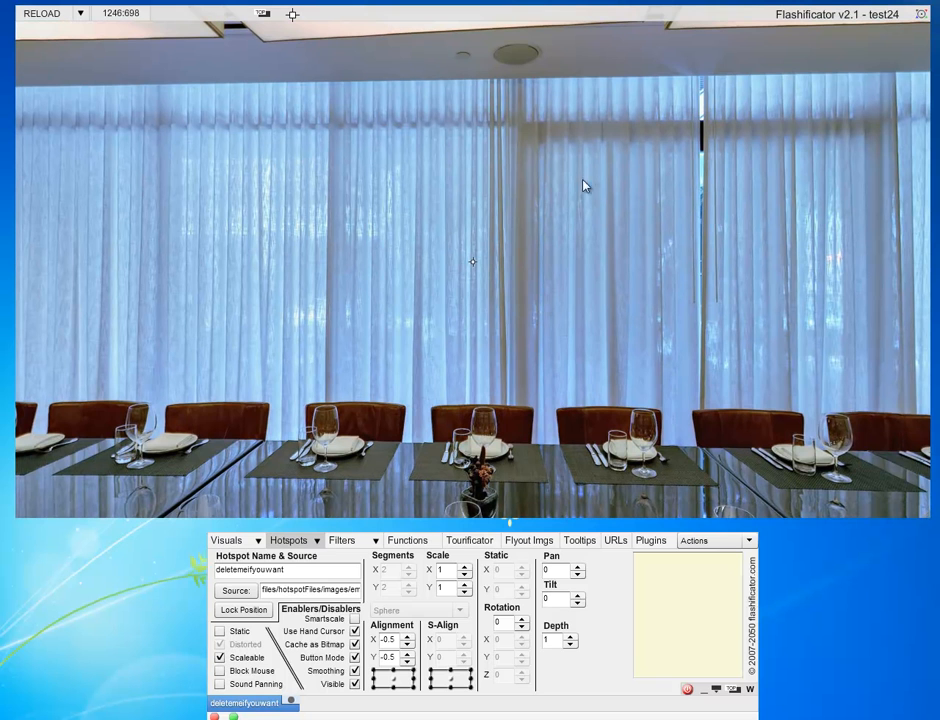
Add MusicPlayer-Radar-Map._0.jpg and SlideShow._0.jpg to the Tourificator's tour files.
click(469, 540)
mouse_move(73, 706)
click(246, 680)
drag(555, 410, 300, 608)
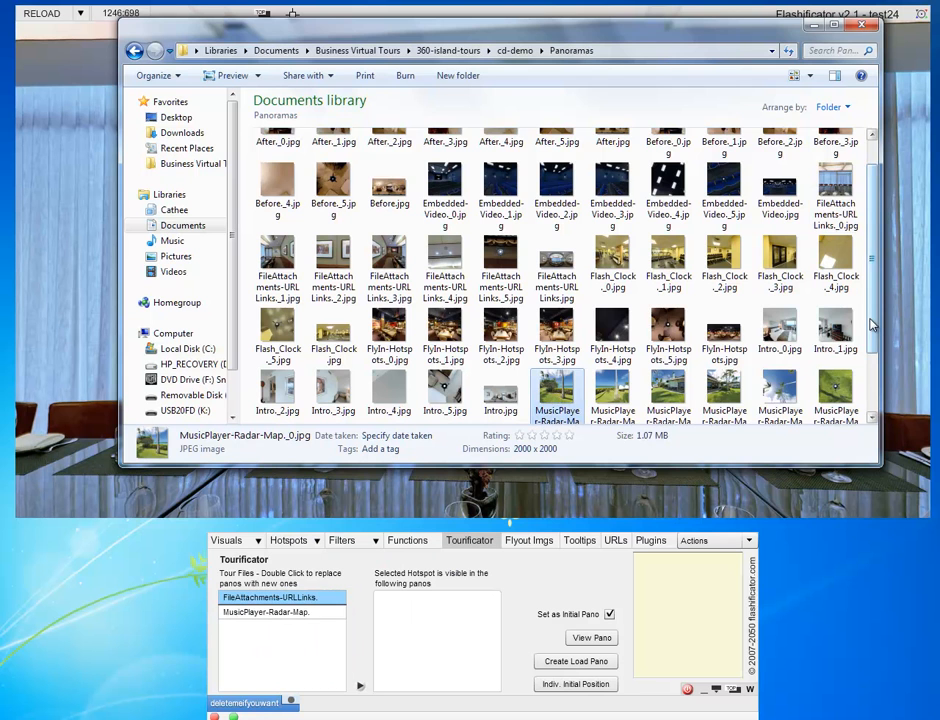
scroll(860, 400, down, 2)
drag(340, 386, 283, 650)
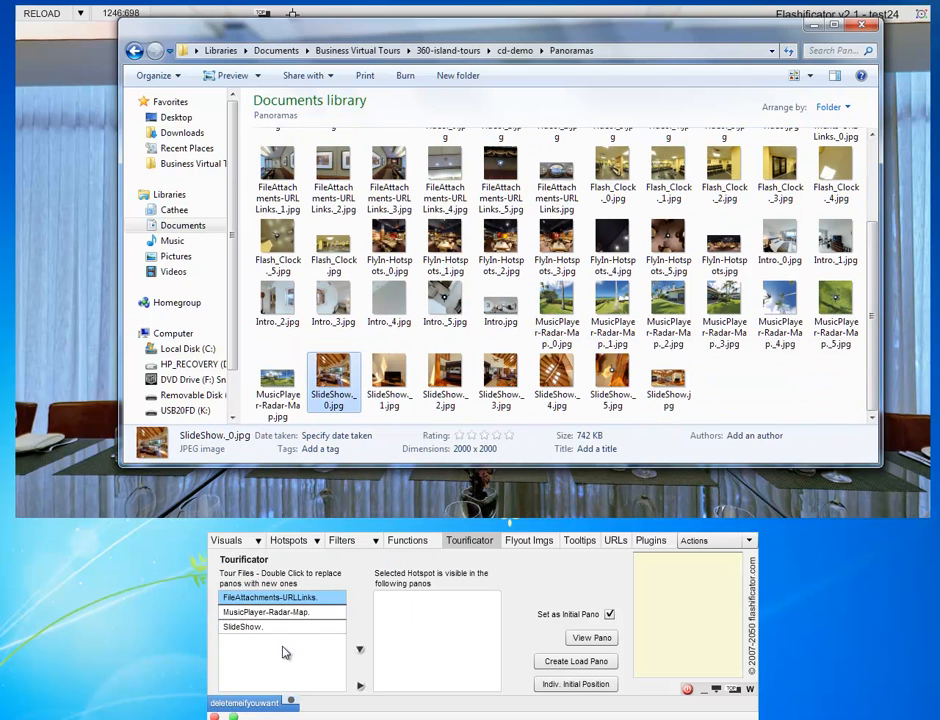
click(893, 378)
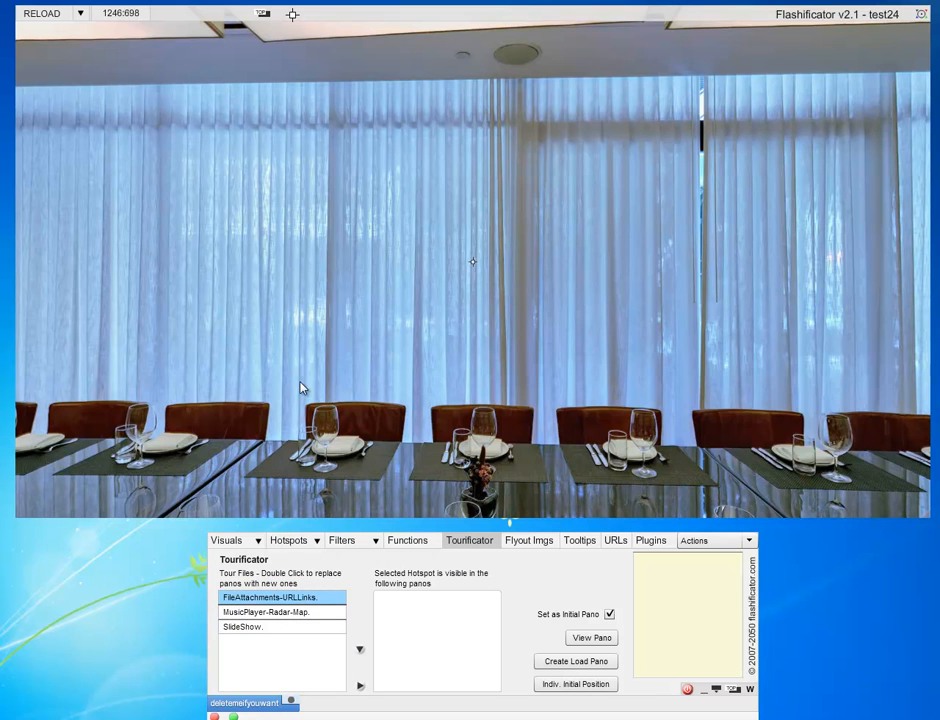
Check the initial pano setting of each of the three tour files and reload the tour.
click(262, 627)
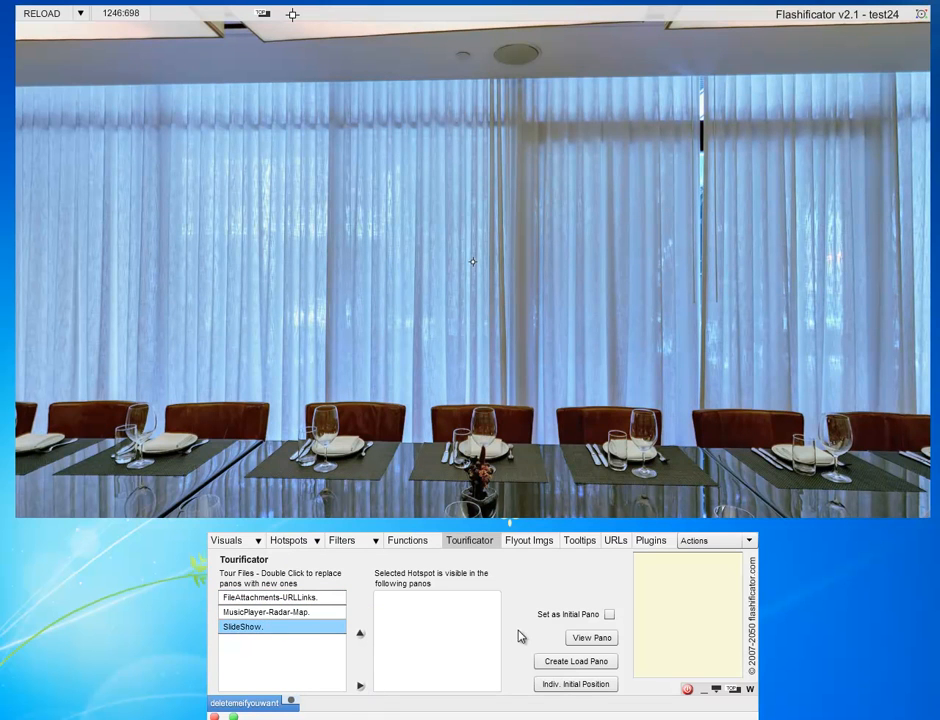
click(285, 612)
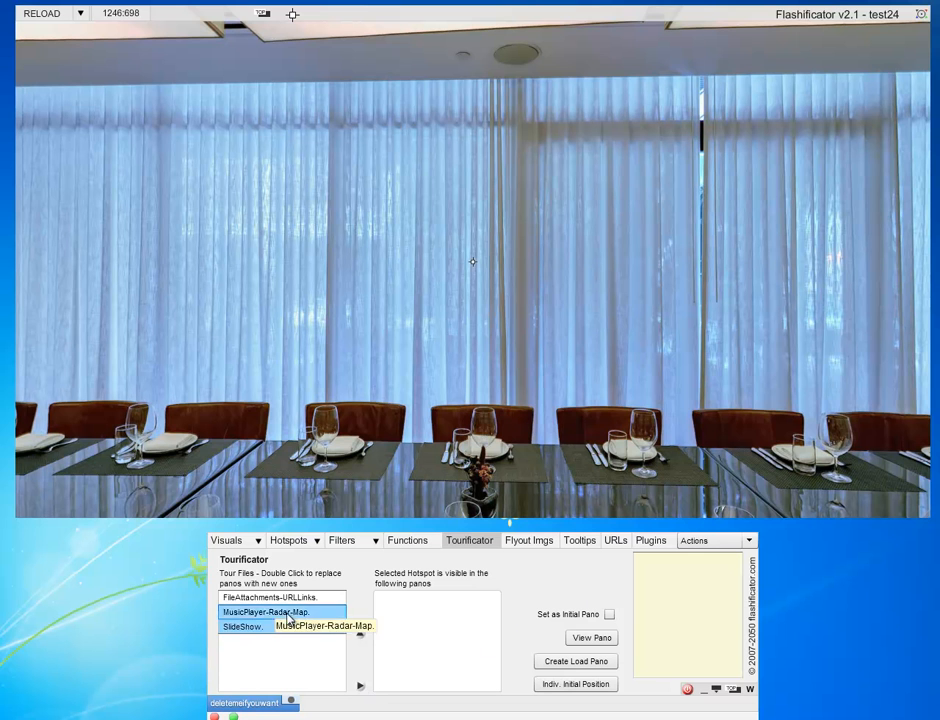
click(303, 599)
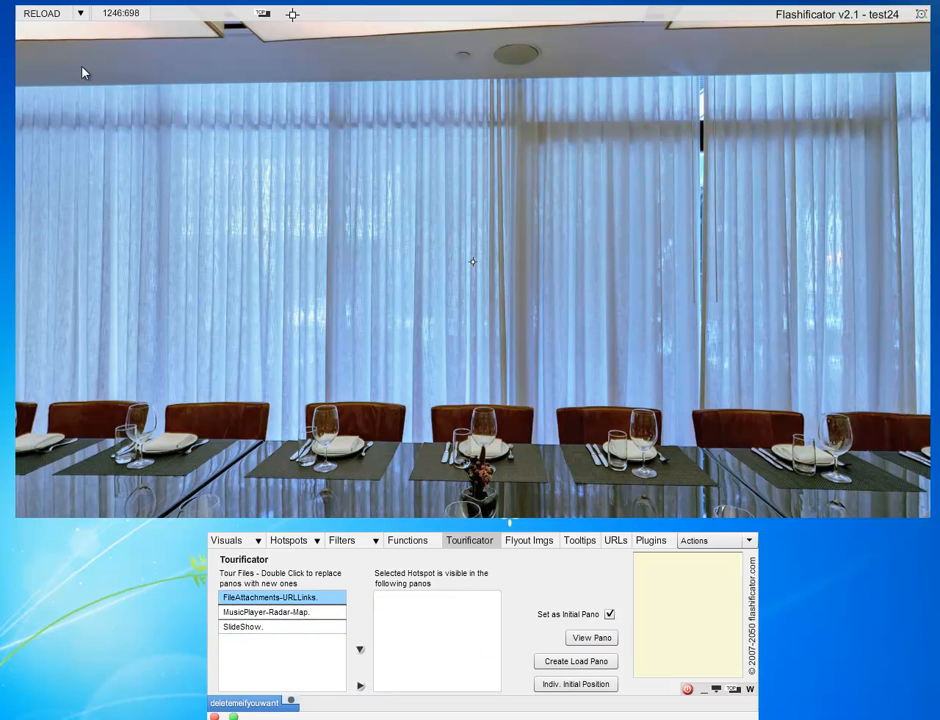
click(41, 12)
Configure the Pre Pano plugin with blur 4 and quality 1000, and enable it for the initial panorama.
click(650, 543)
click(237, 632)
drag(311, 599, 256, 598)
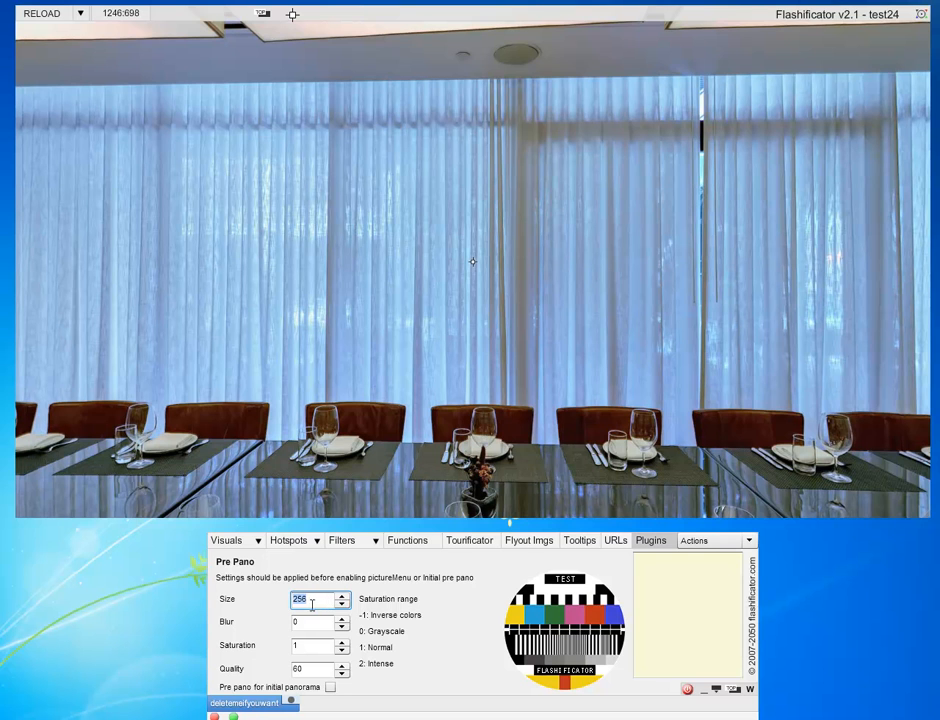
click(310, 624)
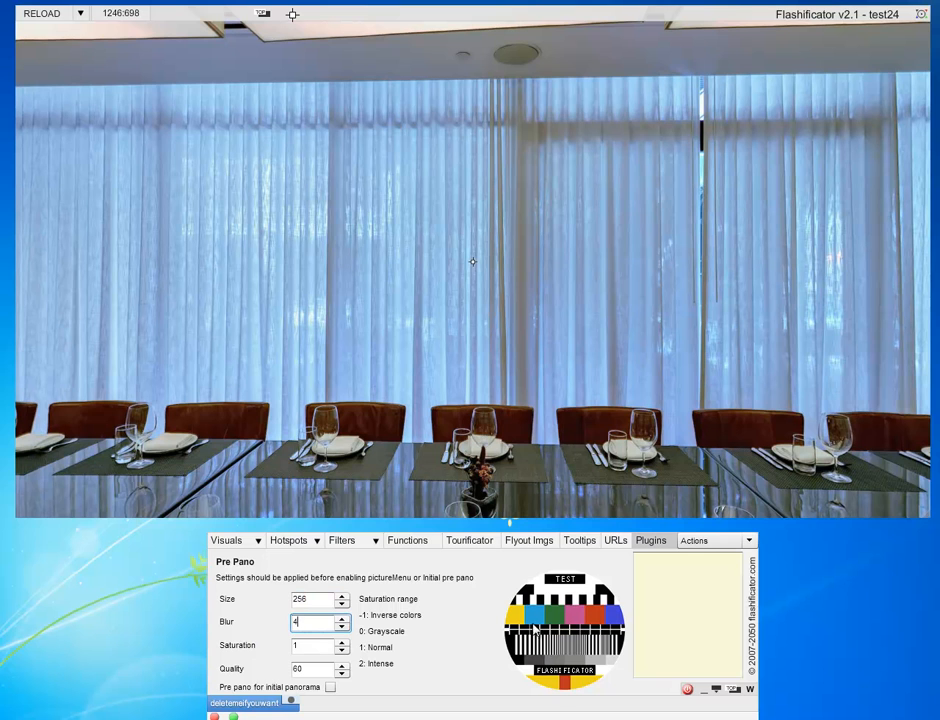
click(304, 645)
double_click(299, 644)
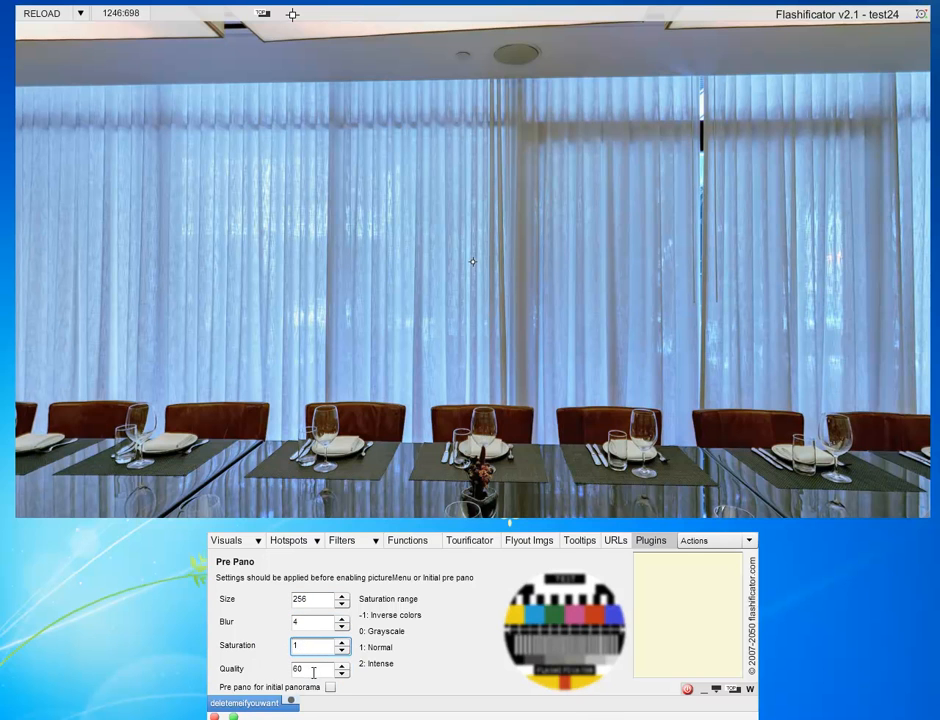
double_click(315, 671)
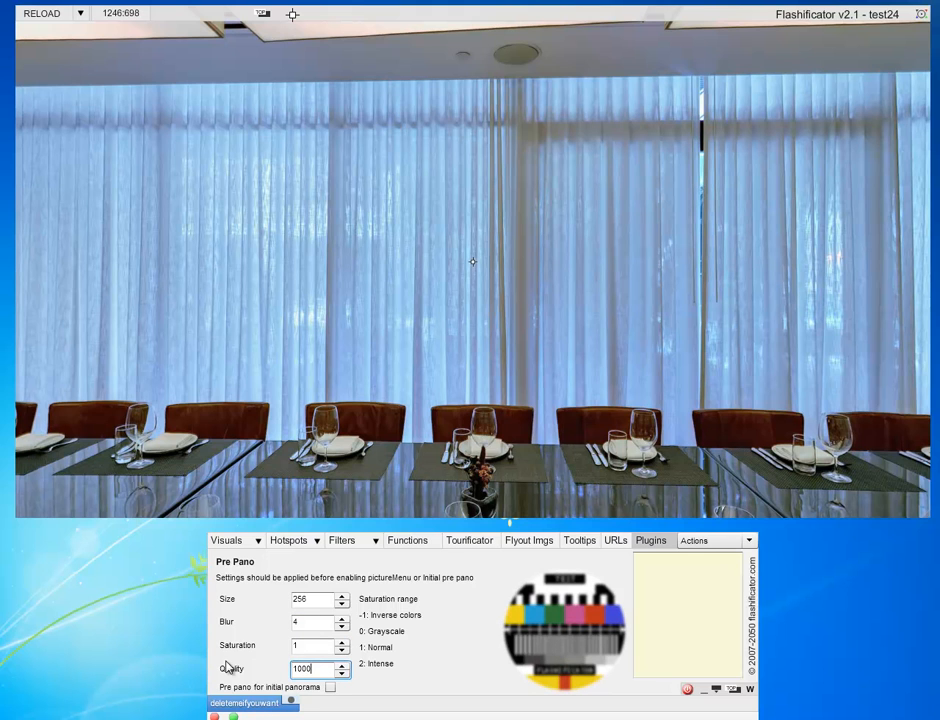
click(332, 690)
Enable the PicMenu plugin's picture menu for the tour.
click(645, 540)
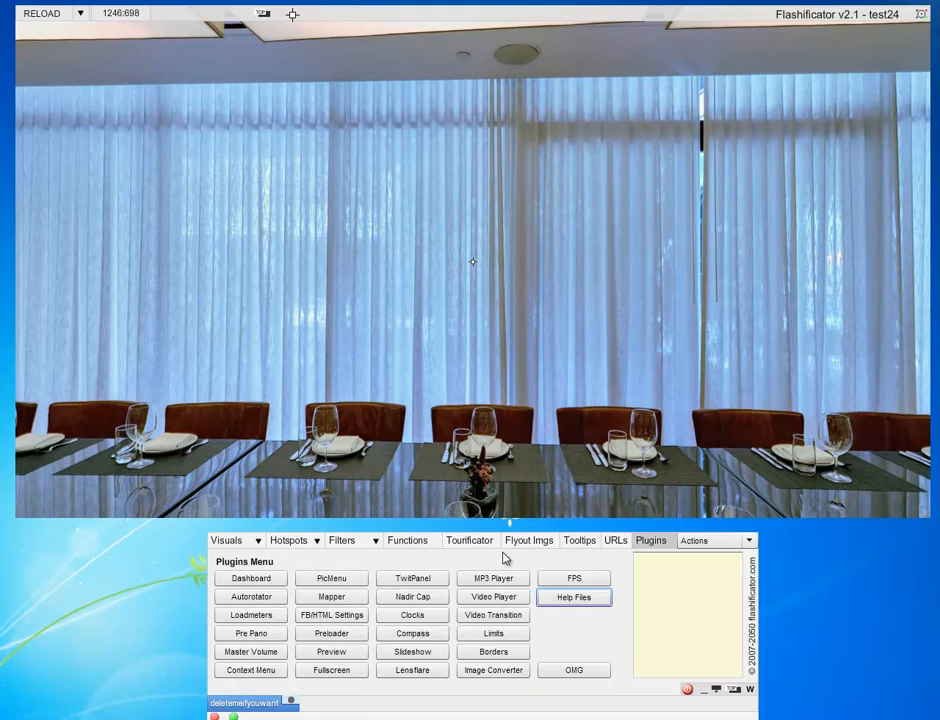
click(331, 578)
click(281, 563)
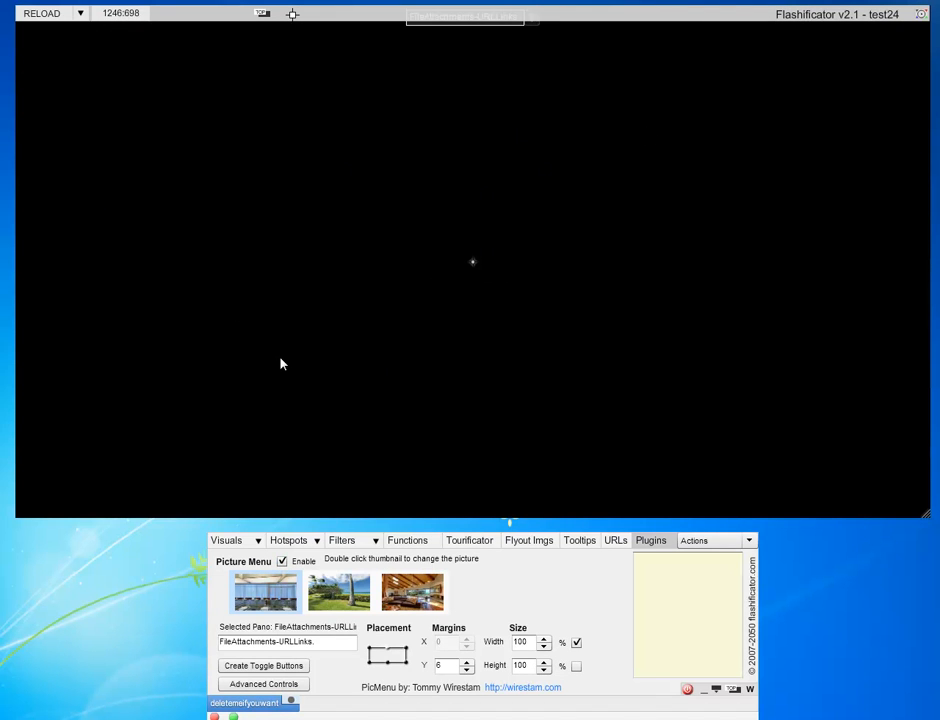
Set MusicPlayer-Radar-Map. as the initial pano, switch it back to FileAttachments-URLLinks., and view that pano.
click(460, 541)
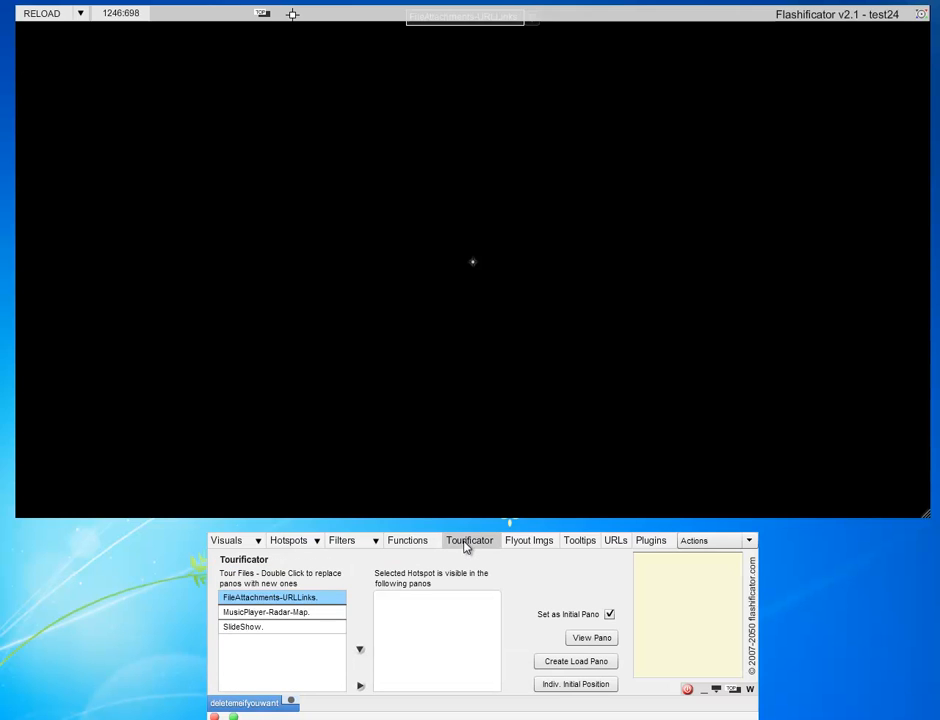
click(273, 612)
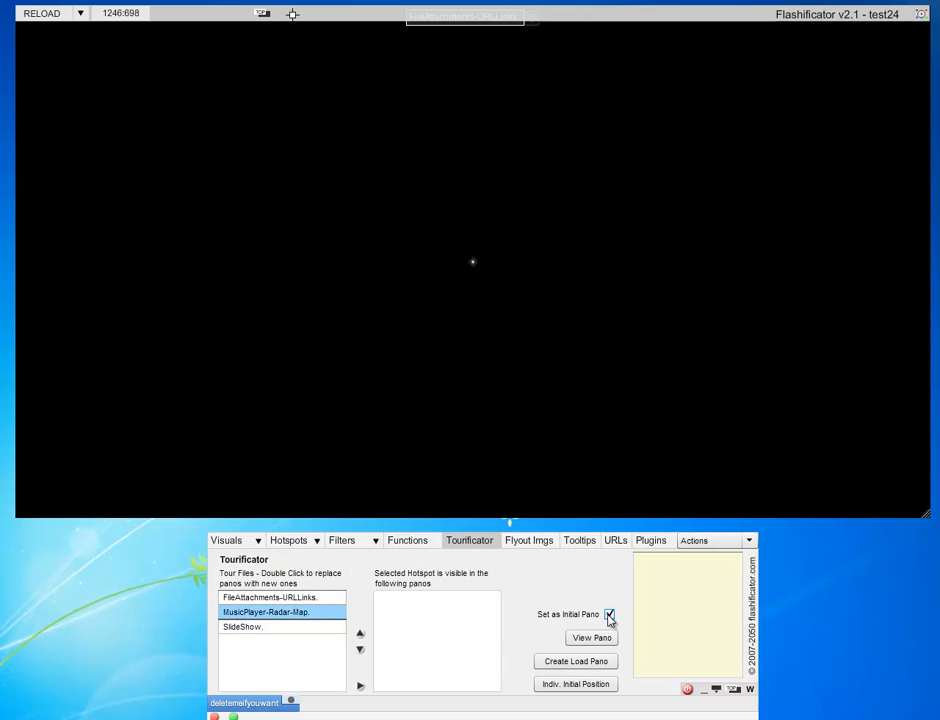
click(269, 598)
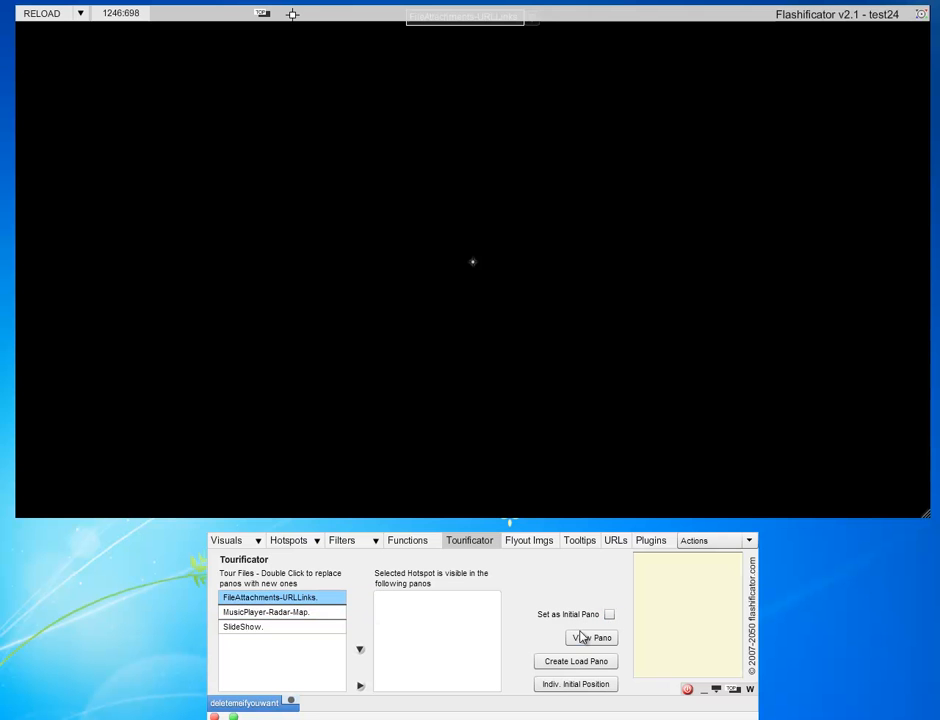
click(593, 638)
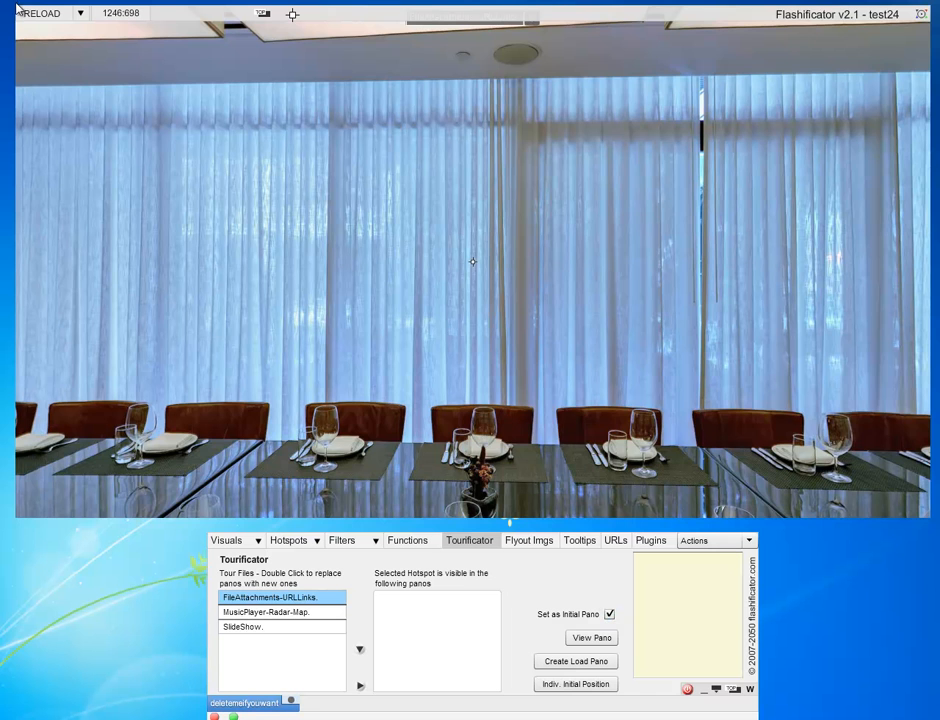
Reload the tour, face the wall with the TV, and save that view as the pano position in the first loadFileAttachments-URL function.
click(31, 13)
drag(585, 291, 400, 320)
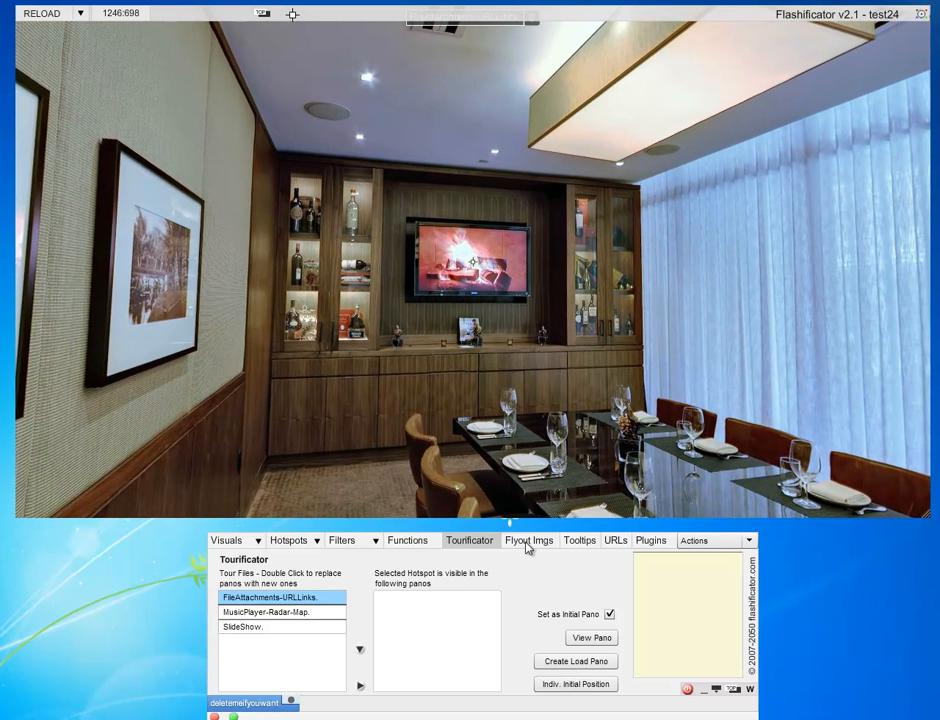
click(408, 541)
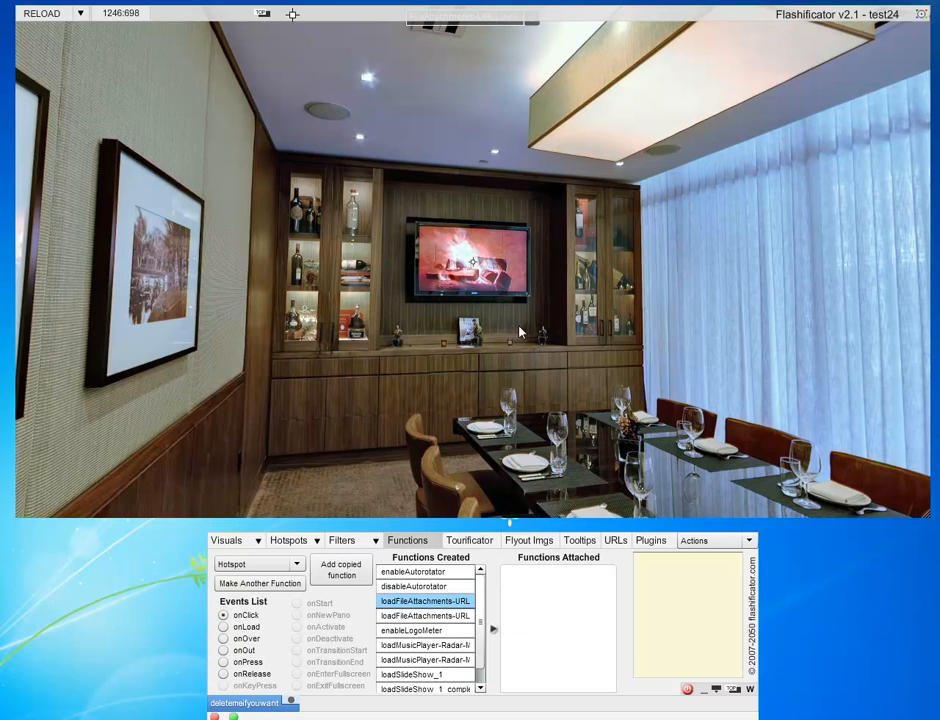
double_click(404, 602)
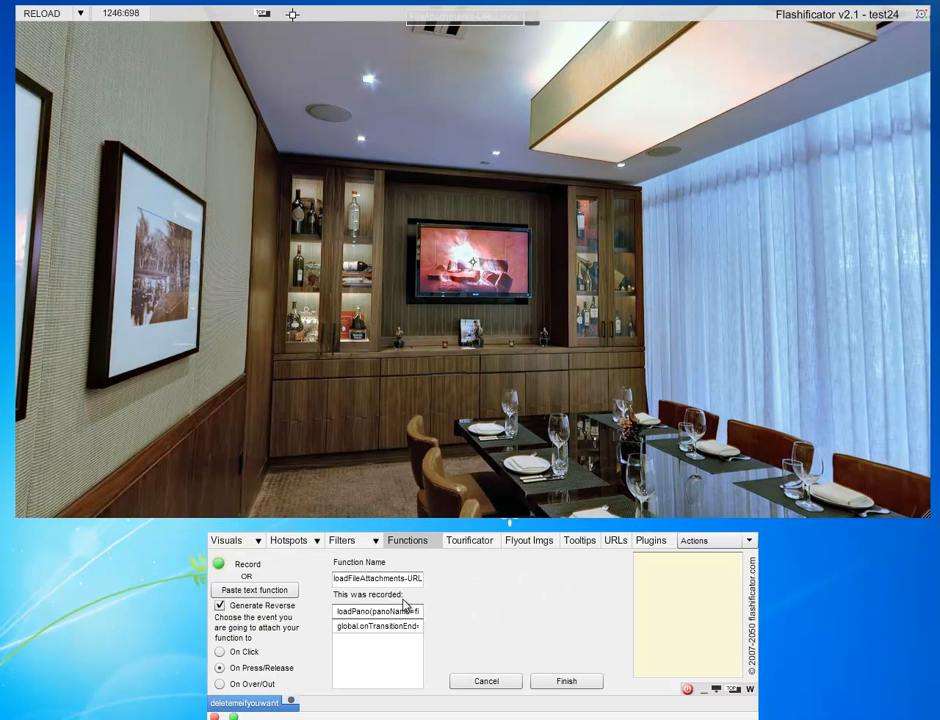
click(405, 610)
click(555, 662)
click(563, 685)
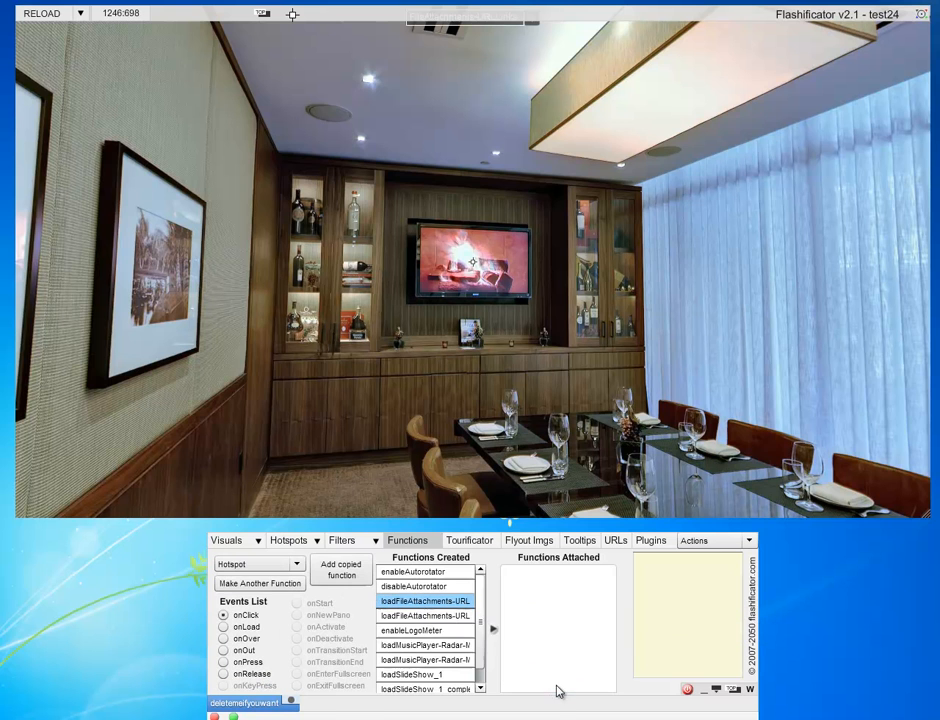
Save the current view of the TV wall as the pano position in the second loadFileAttachments-URL function.
double_click(470, 598)
click(408, 610)
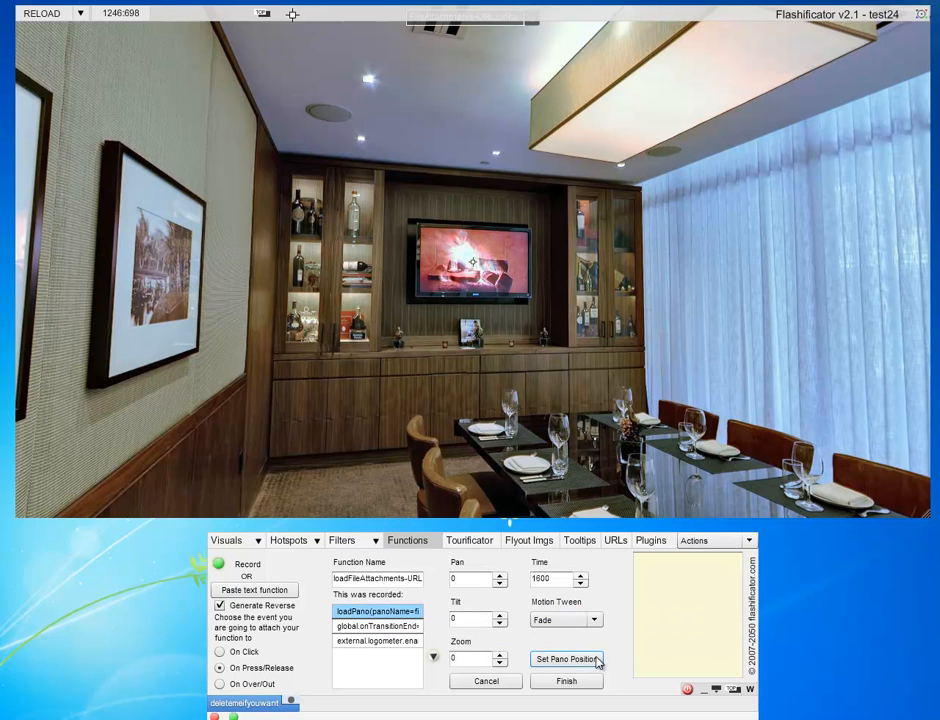
click(566, 681)
Open the MusicPlayer-Radar-Map. pano, face the two islands, and save that view as the pano position in both loadMusicPlayer-Radar-Map functions.
click(531, 22)
click(451, 54)
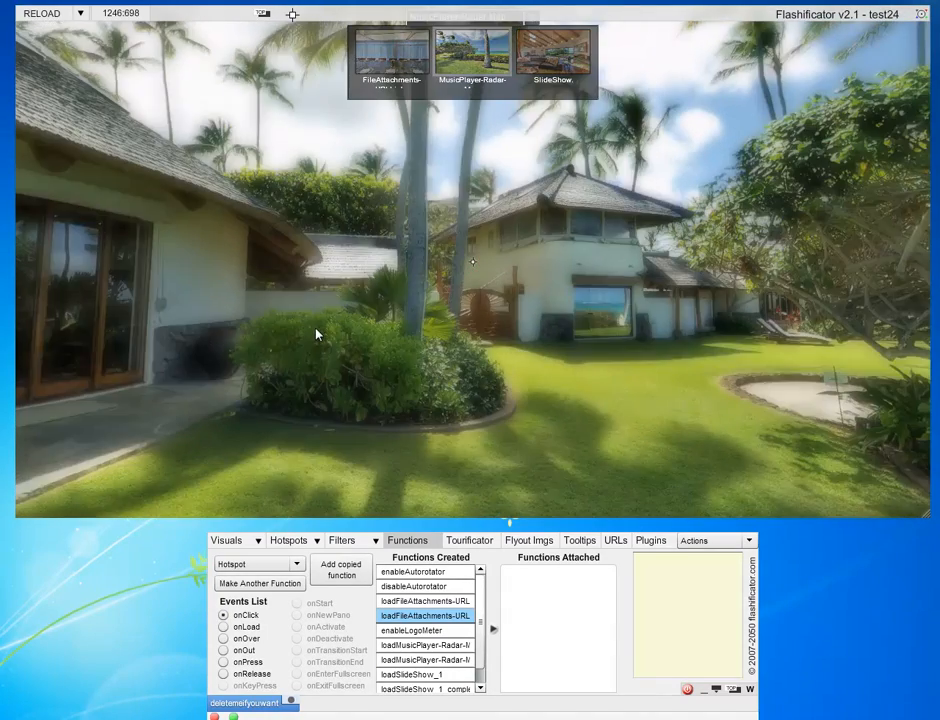
drag(288, 346, 370, 303)
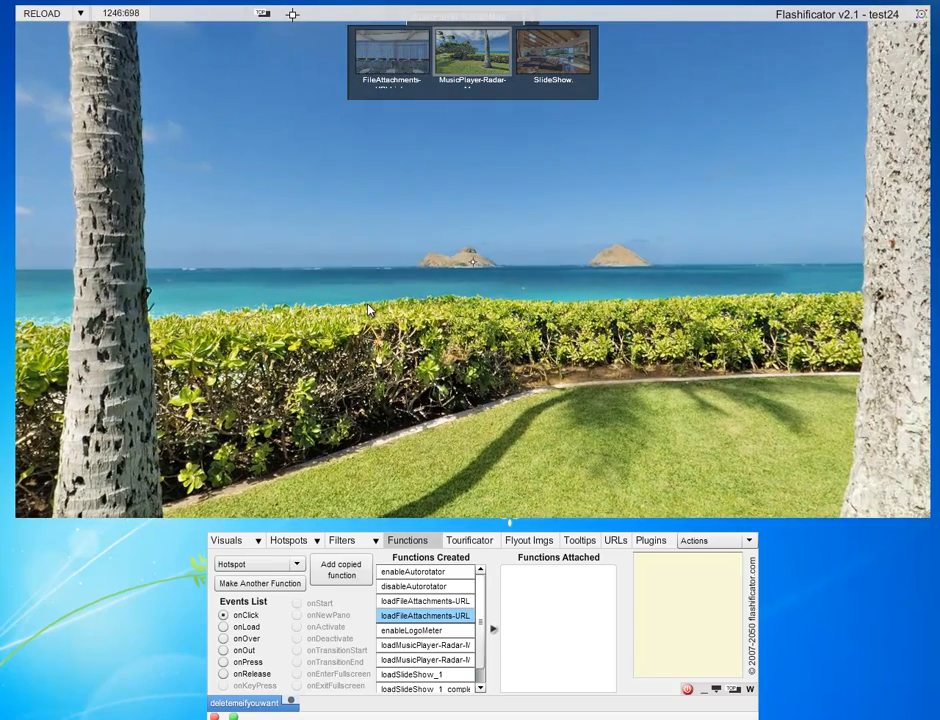
click(430, 646)
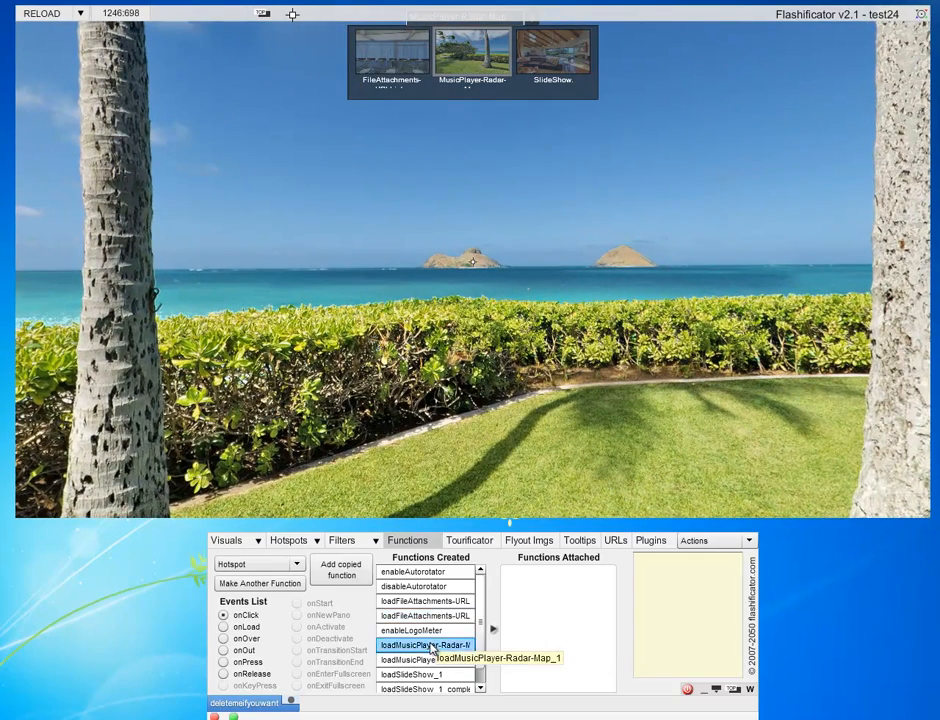
double_click(430, 646)
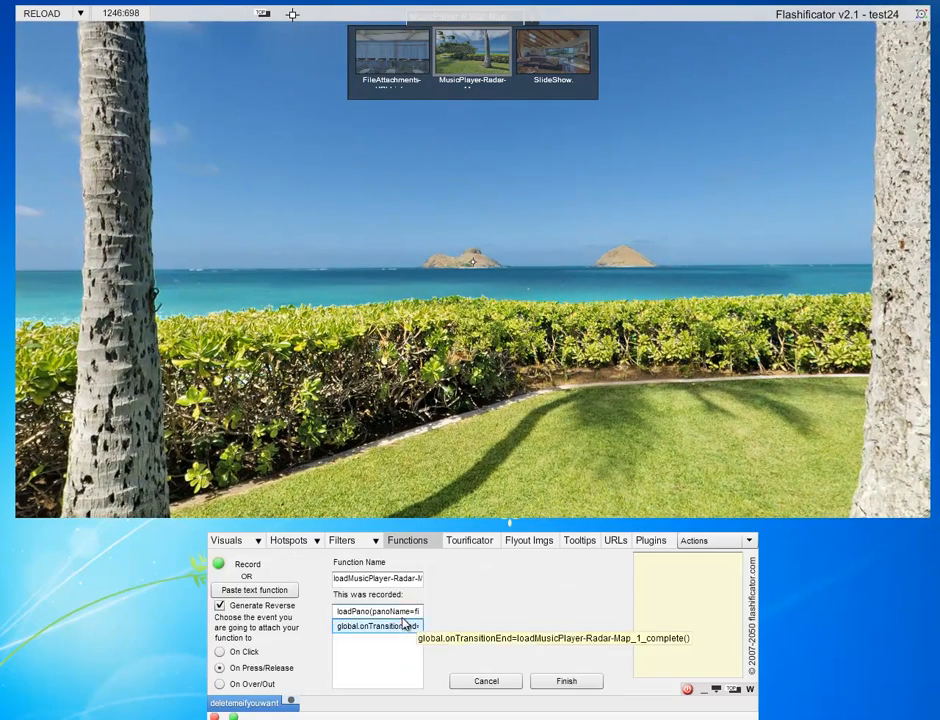
click(566, 680)
double_click(420, 650)
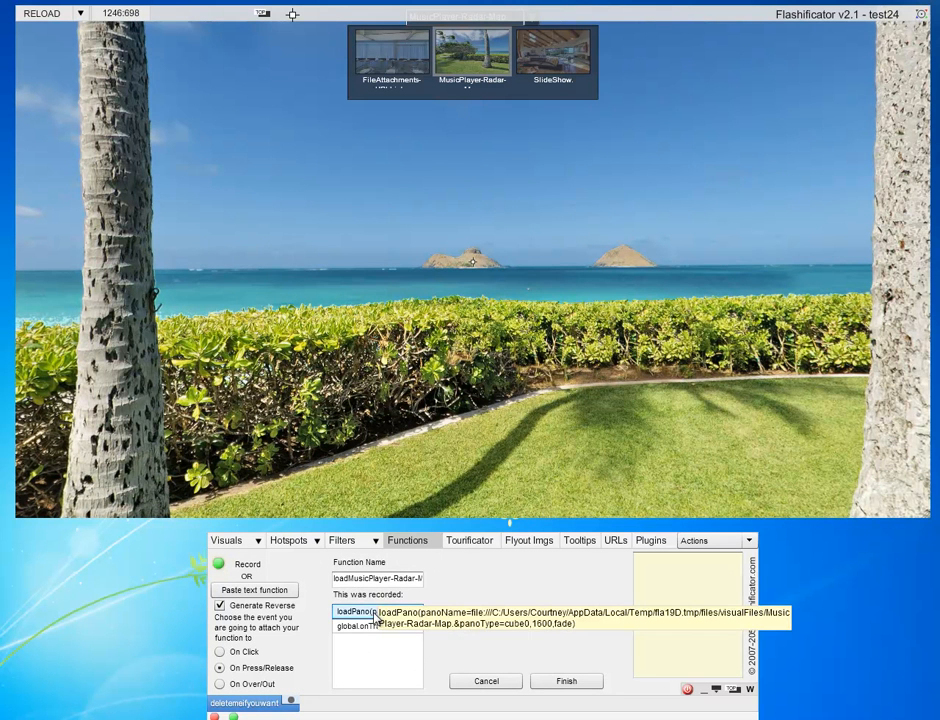
click(372, 611)
click(566, 682)
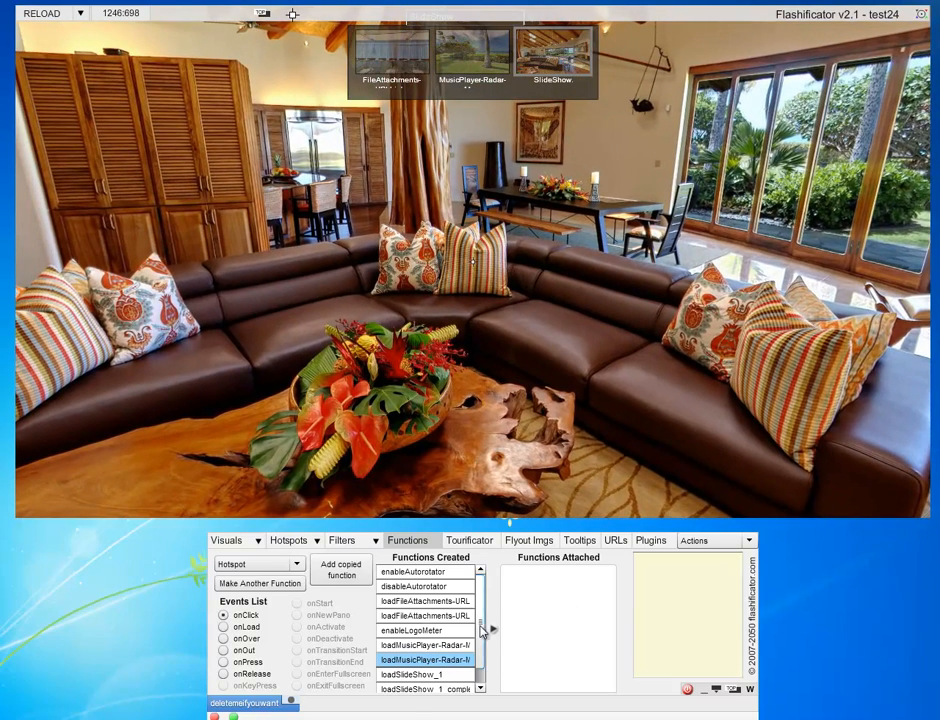
With the SlideShow. pano facing the sofa corner, save that view as the pano position in loadSlideShow_1 and its complete function.
drag(481, 628, 480, 652)
double_click(432, 655)
click(378, 611)
click(558, 681)
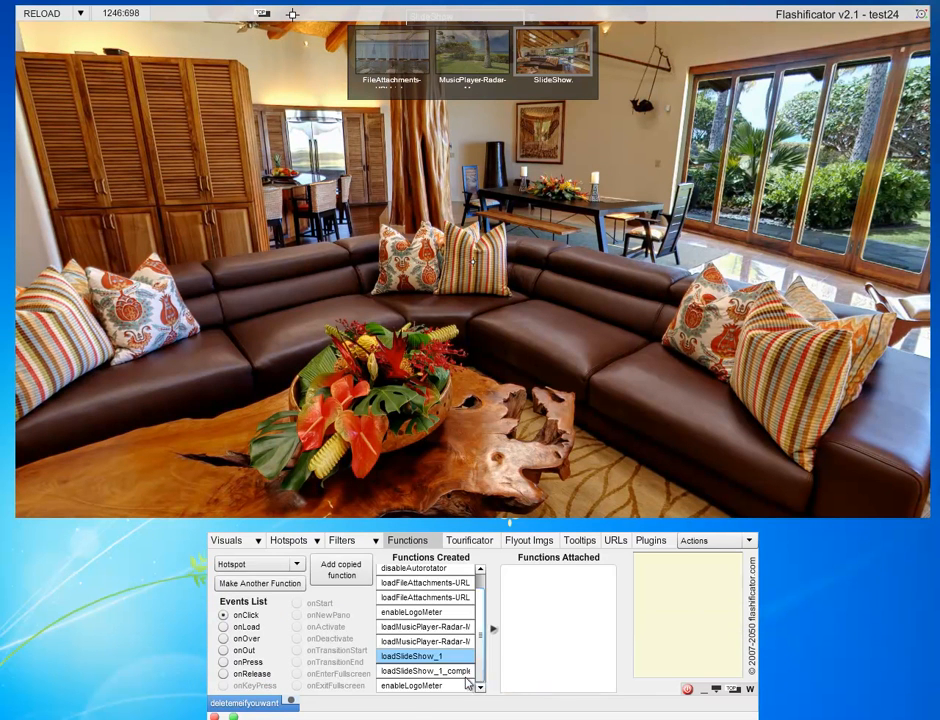
double_click(410, 668)
click(380, 612)
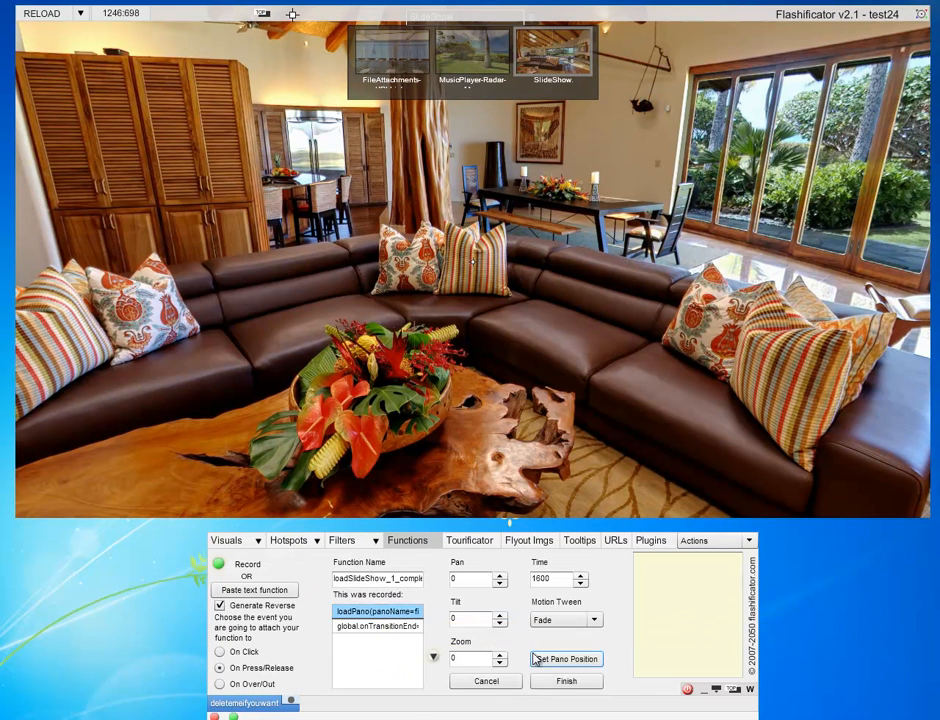
click(558, 680)
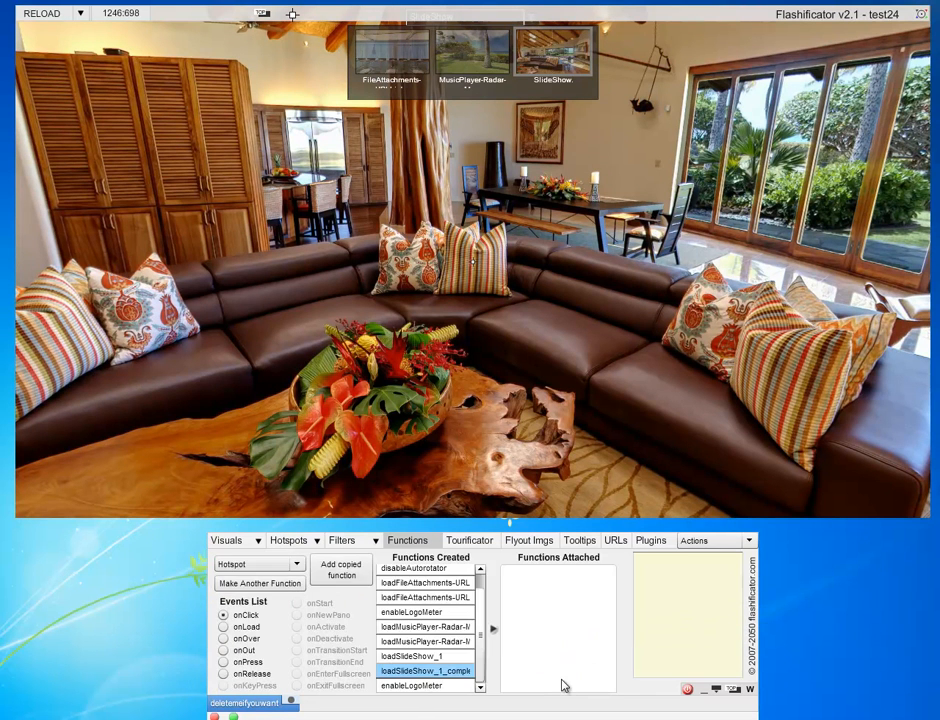
Check the opening view of each of the three panos through the picture menu.
click(385, 62)
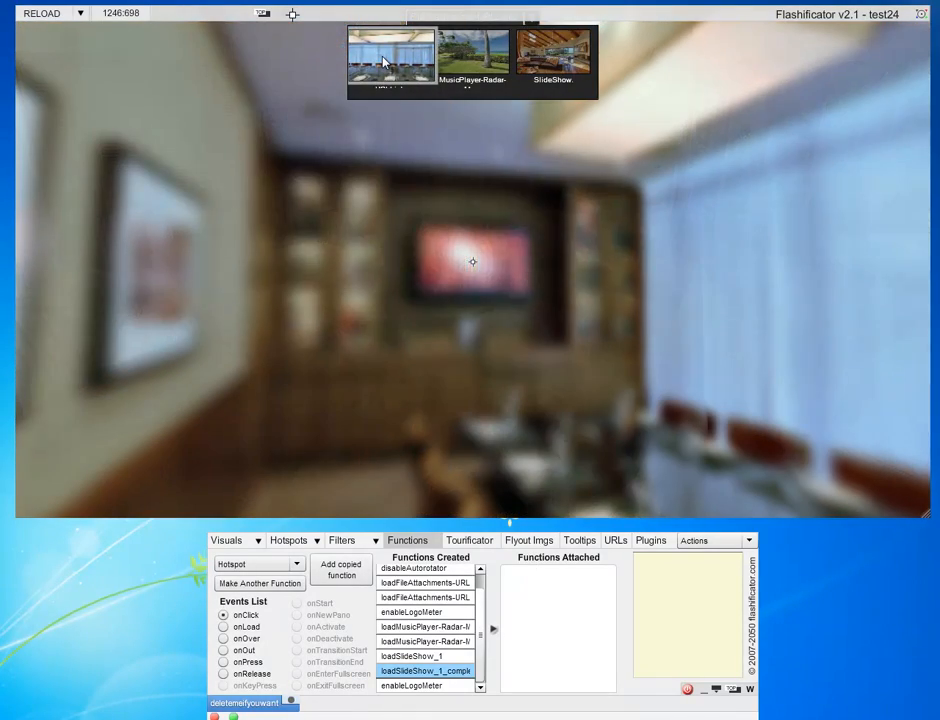
click(473, 55)
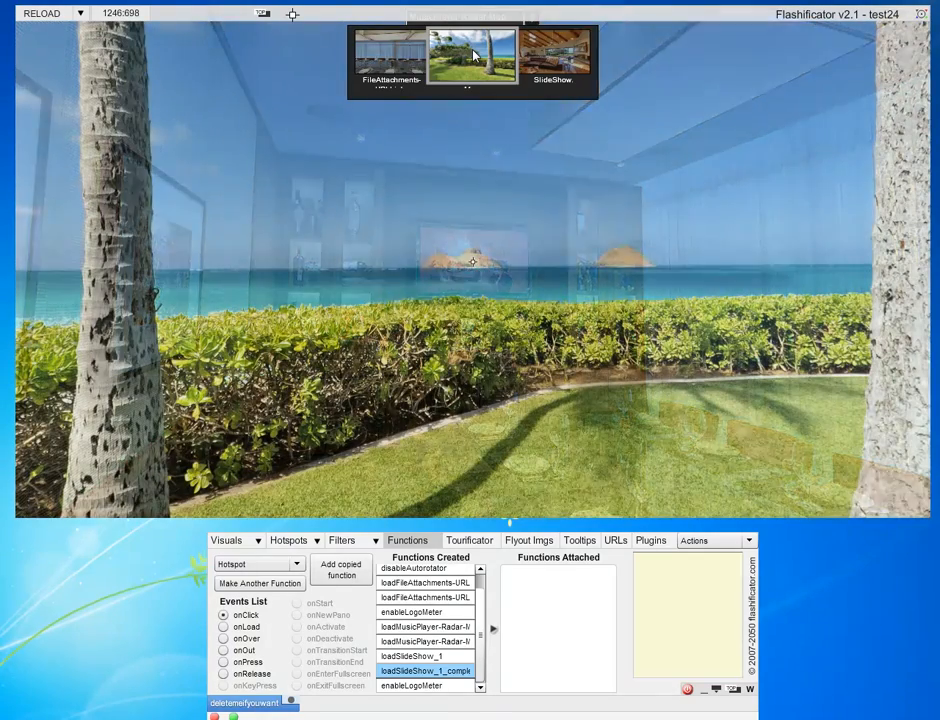
click(559, 58)
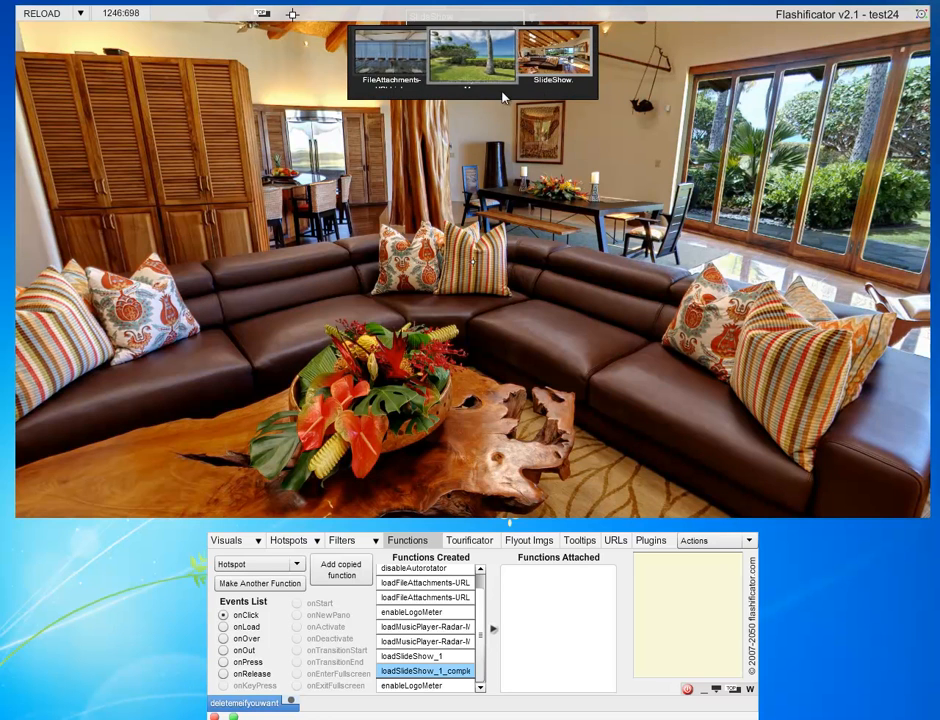
Place scene-1.png, scene-2.png and scene-3.png from the autotour-loop images folder as hotspots across the sofa and table, and minimize the folder window.
mouse_move(62, 717)
click(75, 661)
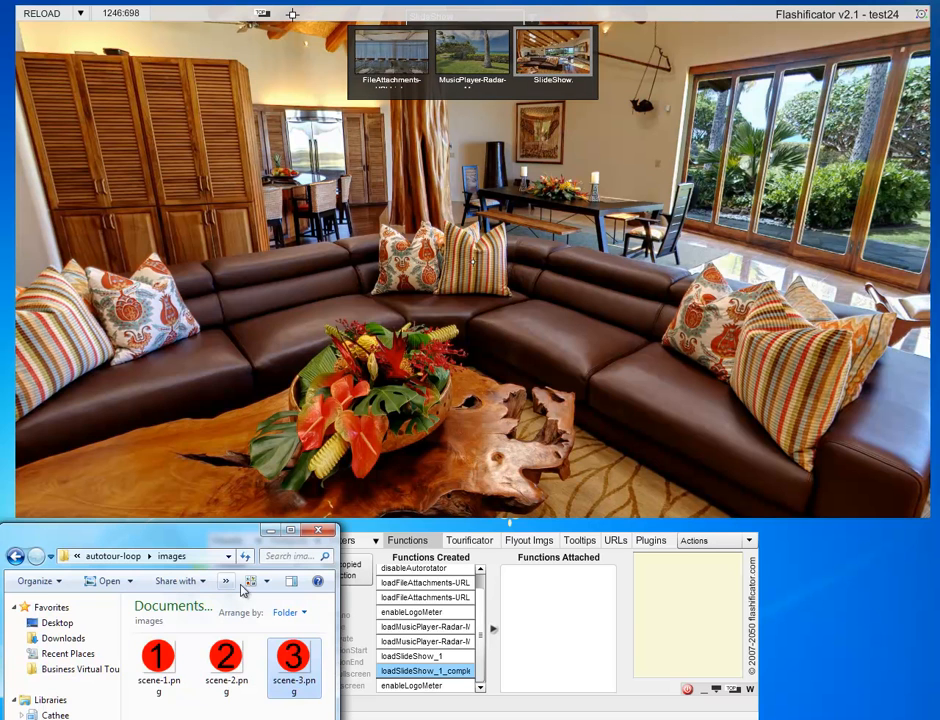
drag(166, 672, 205, 383)
mouse_move(226, 662)
mouse_down()
mouse_move(370, 372)
mouse_move(392, 356)
mouse_up()
mouse_move(293, 658)
mouse_down()
mouse_move(499, 415)
mouse_move(533, 396)
mouse_up()
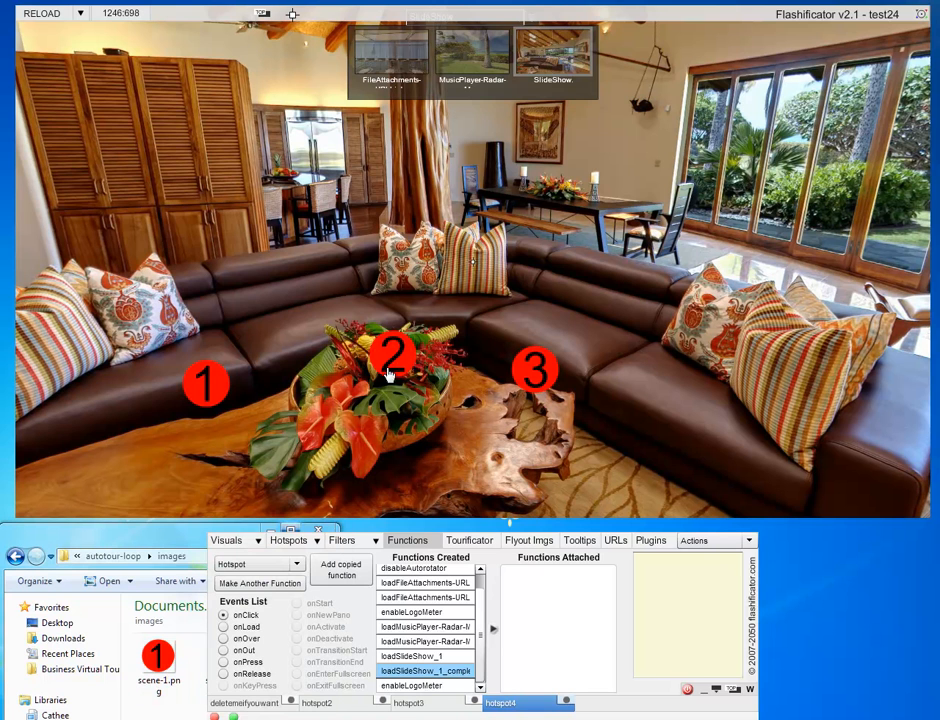
click(164, 541)
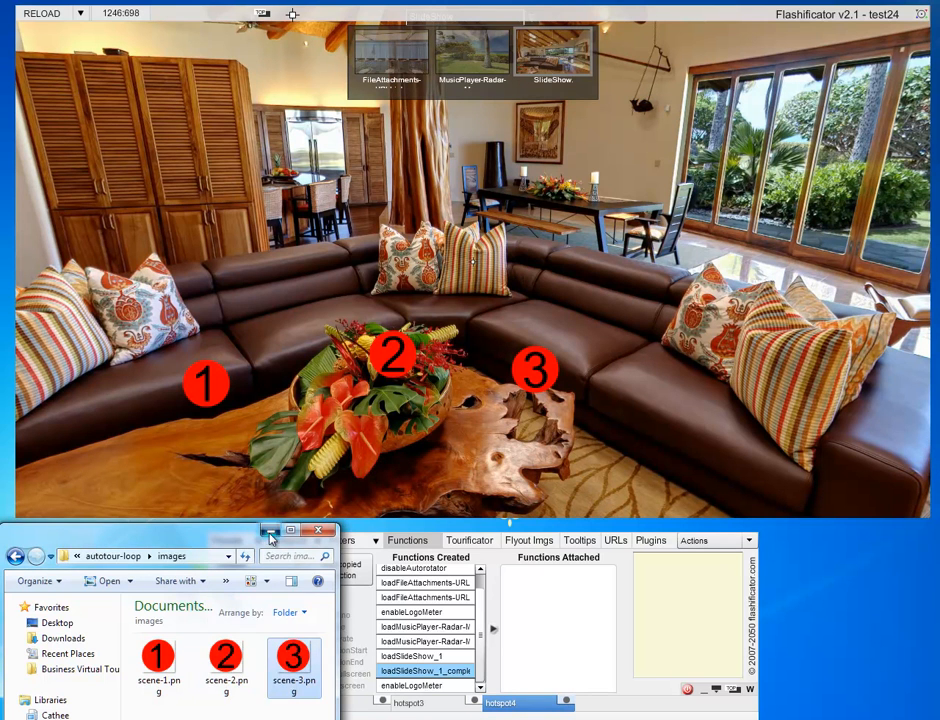
click(271, 533)
Restrict hotspot2, the number 1 image, to the FileAttachments-URLLinks. pano.
click(472, 540)
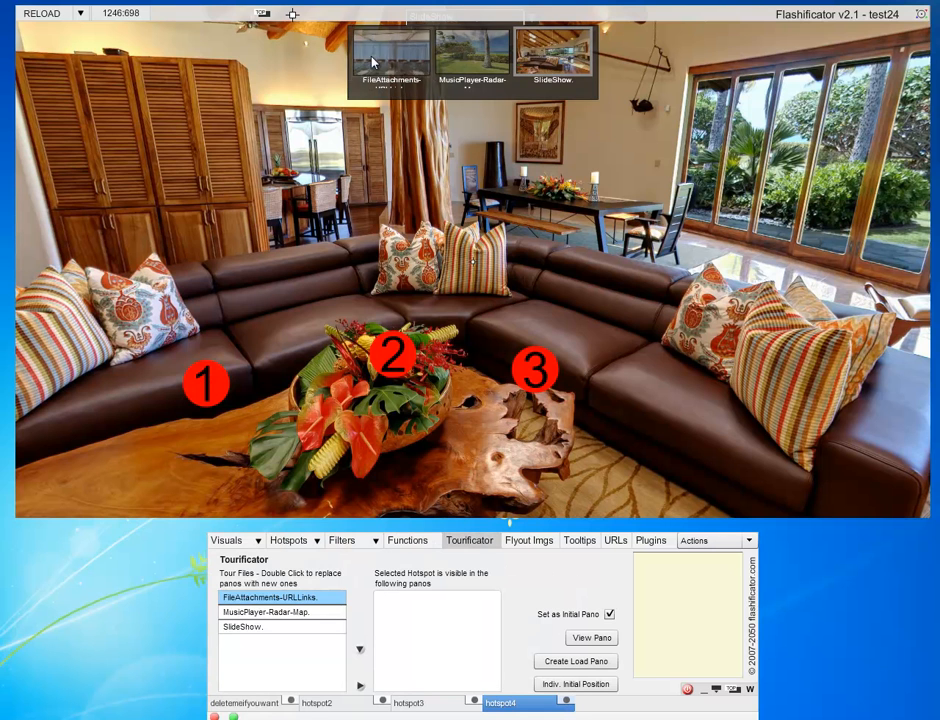
click(206, 388)
click(435, 708)
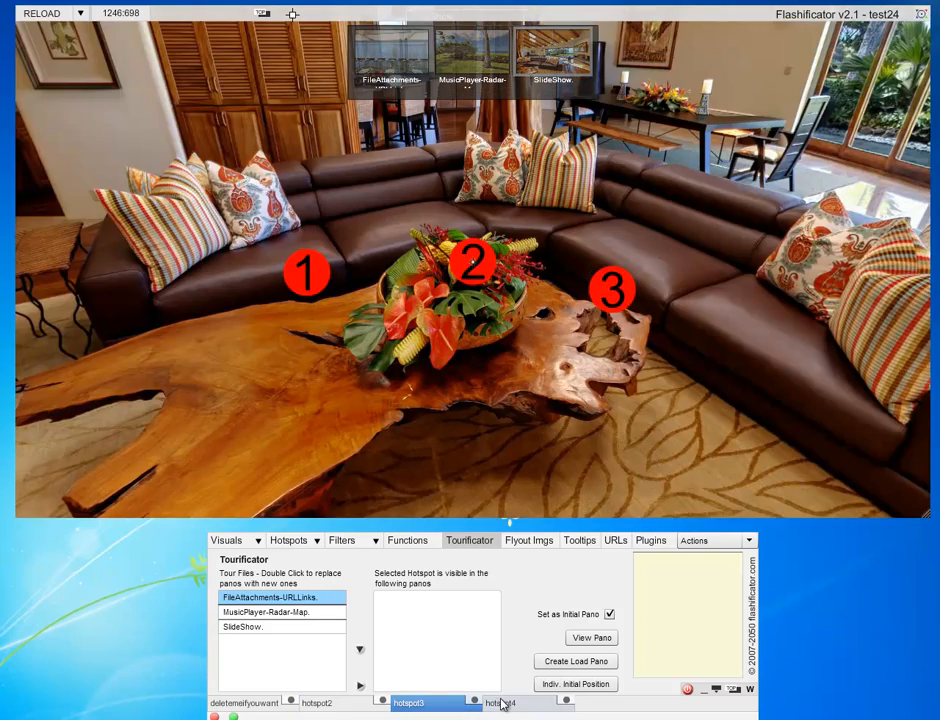
click(500, 705)
click(338, 711)
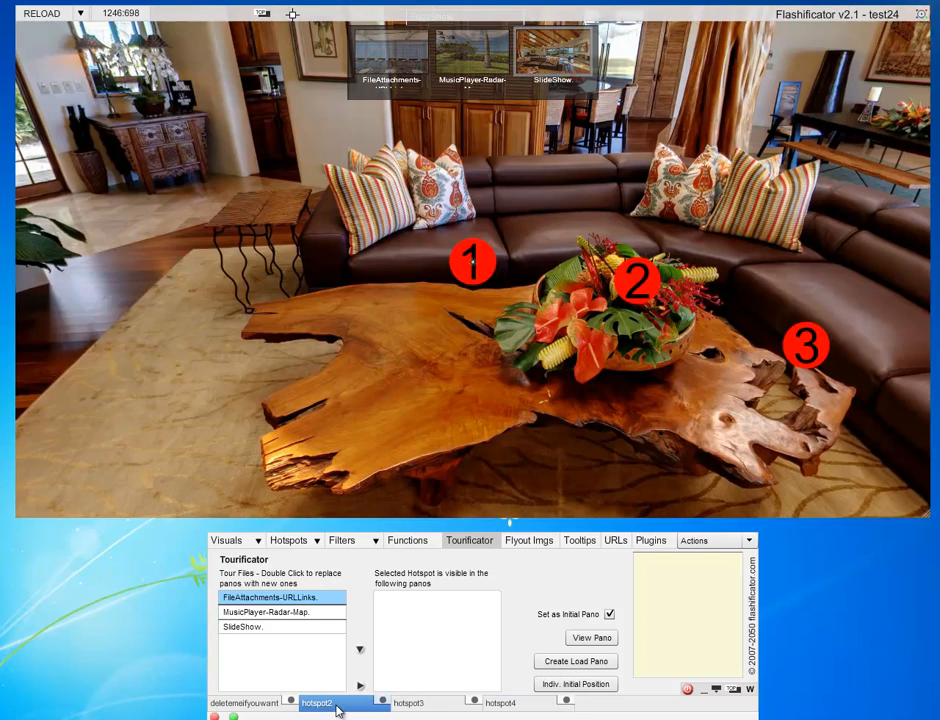
click(295, 598)
click(361, 686)
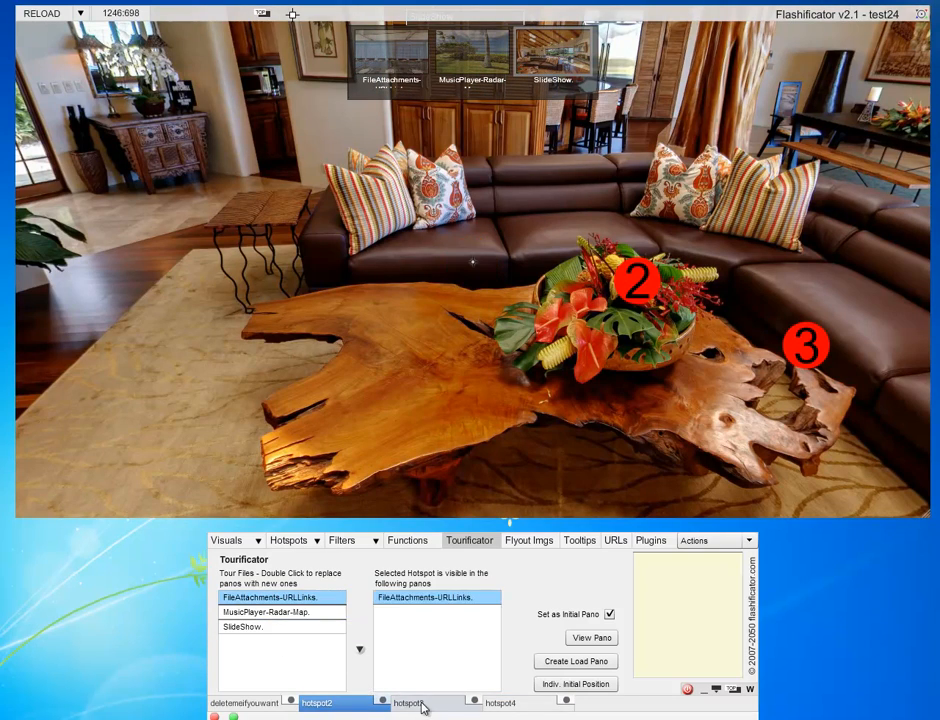
Restrict hotspot3 to the MusicPlayer-Radar-Map. pano and hotspot4 to the SlideShow. pano.
click(418, 704)
click(272, 612)
click(361, 686)
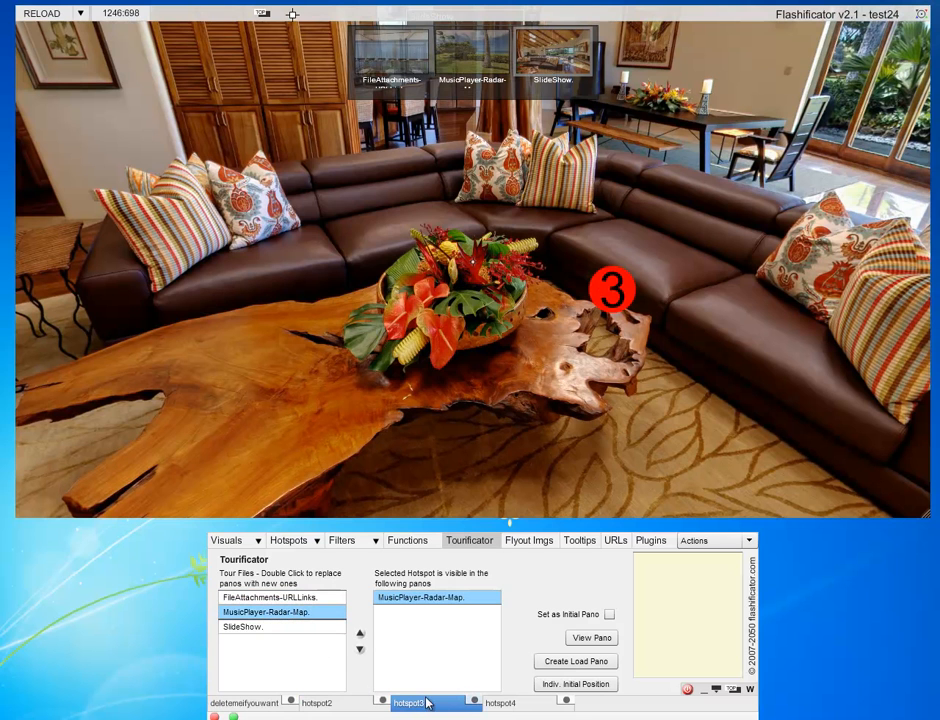
click(505, 705)
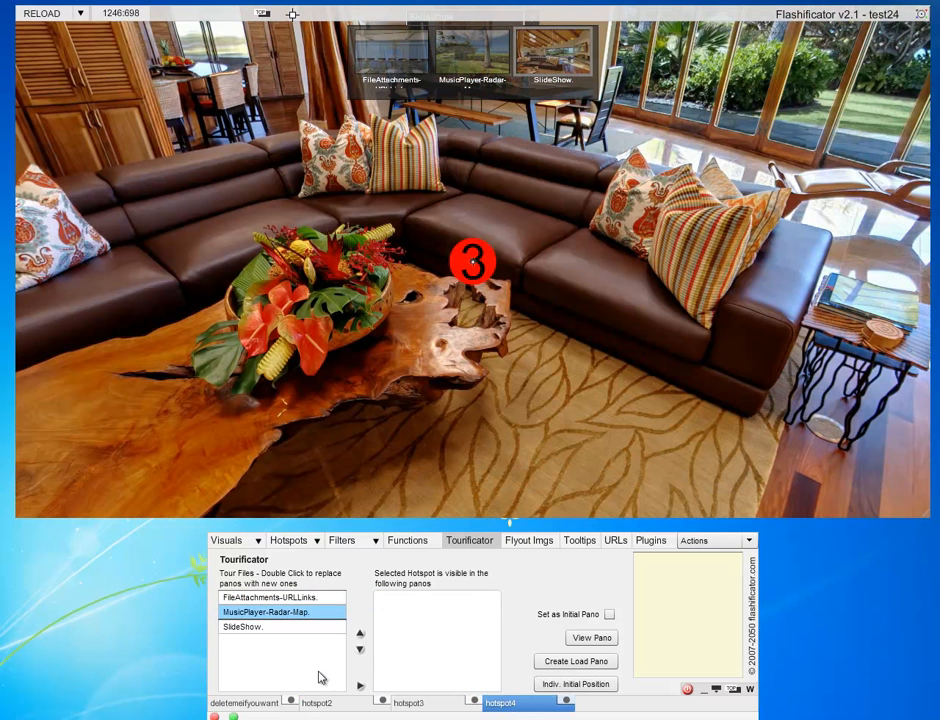
click(266, 628)
click(361, 686)
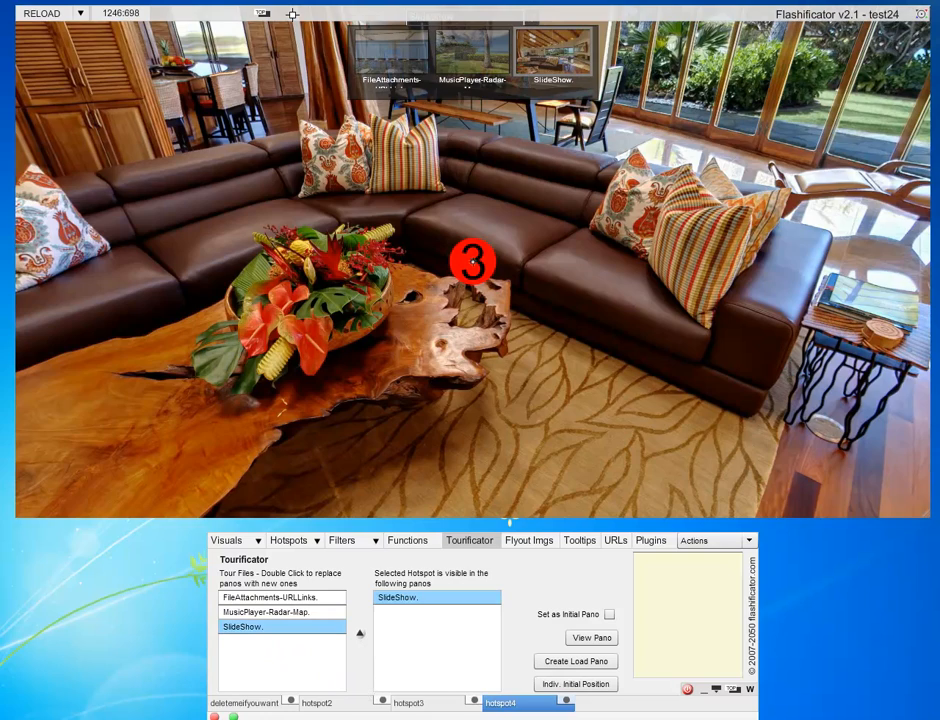
Review the pano assignments of hotspot2, hotspot3 and hotspot4, and look for the number 1 hotspot in the FileAttachments-URLLinks. pano.
click(330, 706)
click(410, 706)
click(505, 706)
click(393, 62)
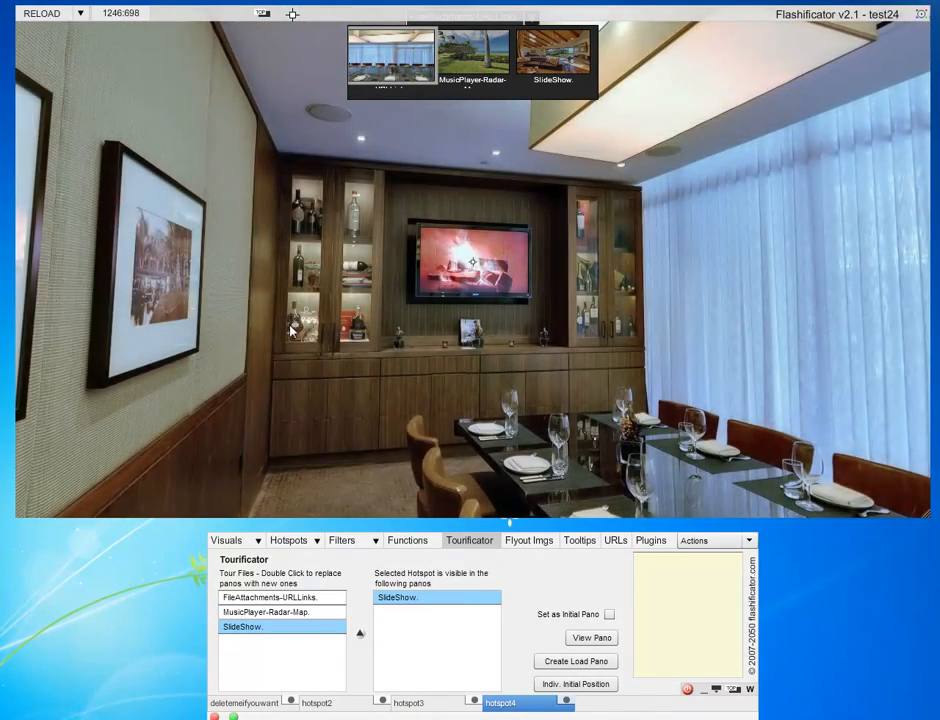
drag(359, 371, 538, 311)
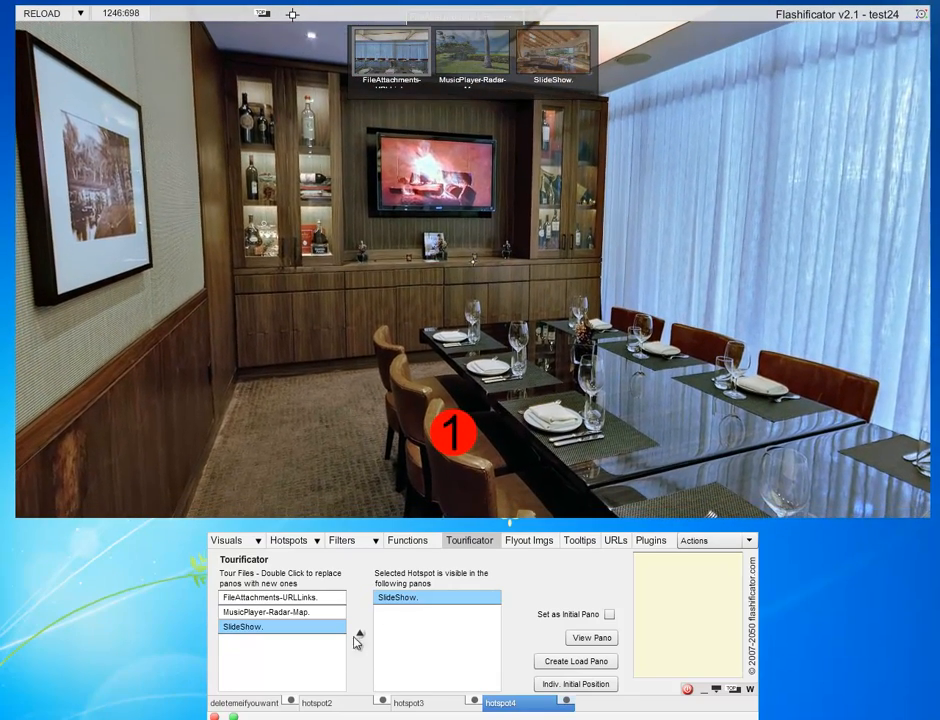
Set the opacity of hotspot2, hotspot3 and hotspot4 to 0%.
click(333, 705)
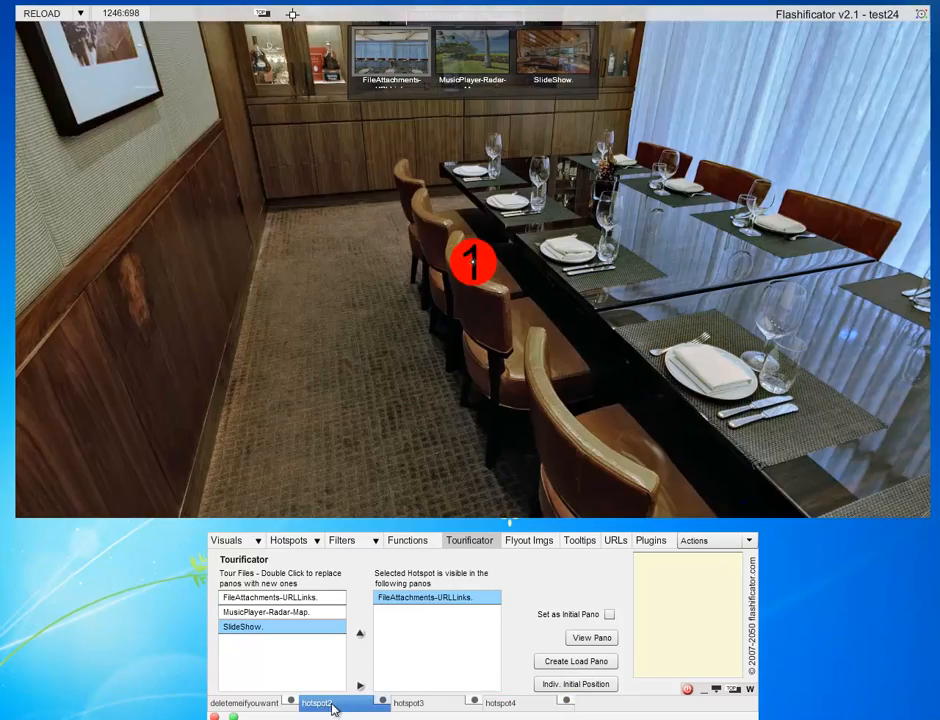
click(304, 546)
drag(417, 646, 329, 644)
click(425, 705)
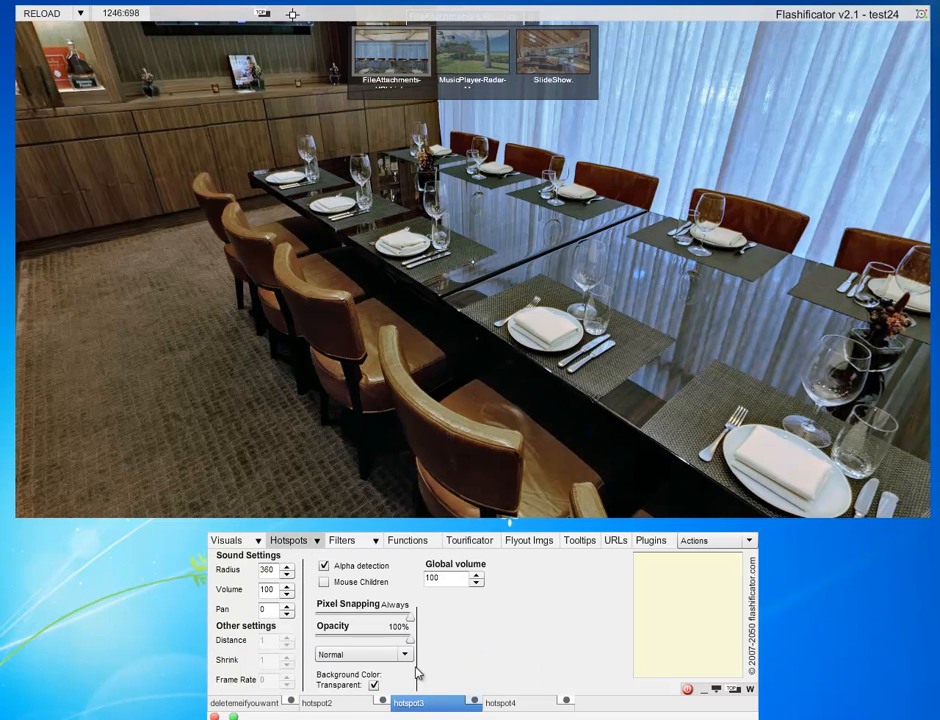
click(507, 705)
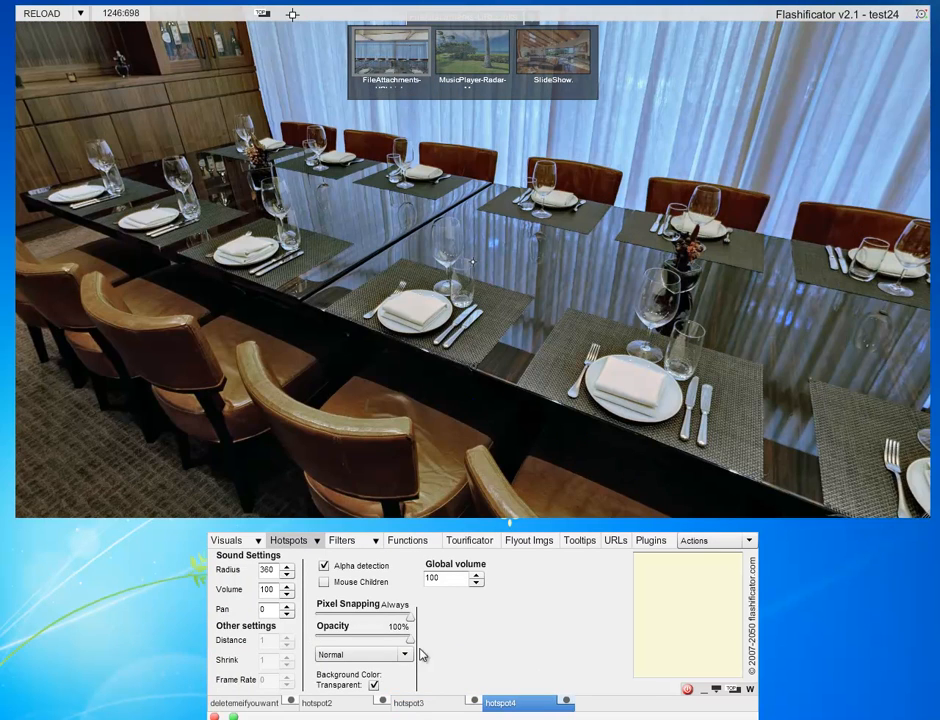
click(318, 705)
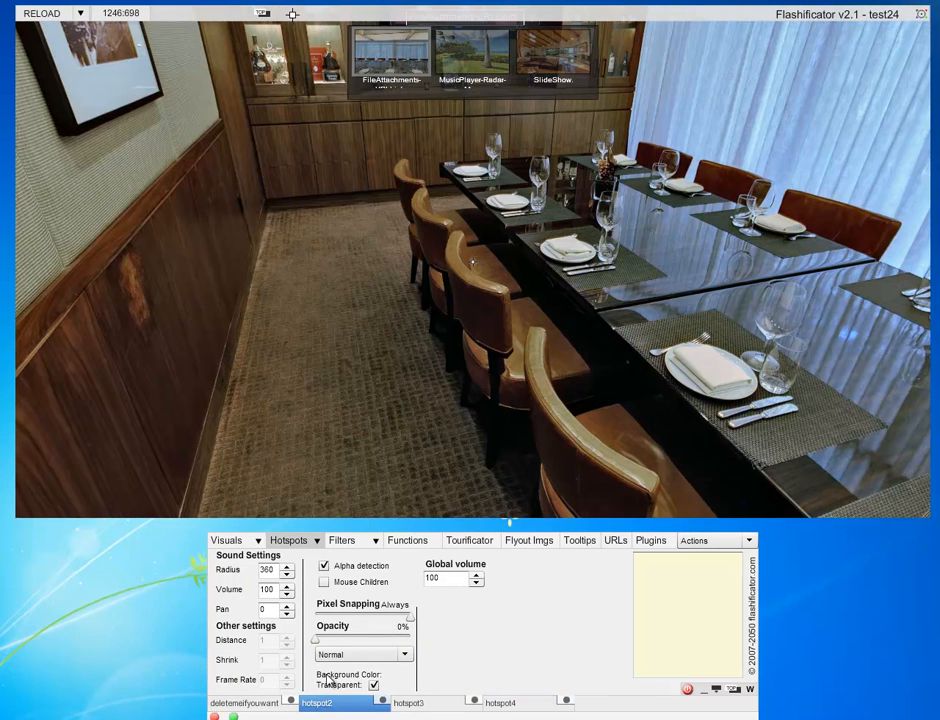
Disable Use Hand Cursor and Button Mode for hotspot2, hotspot3 and hotspot4.
click(284, 542)
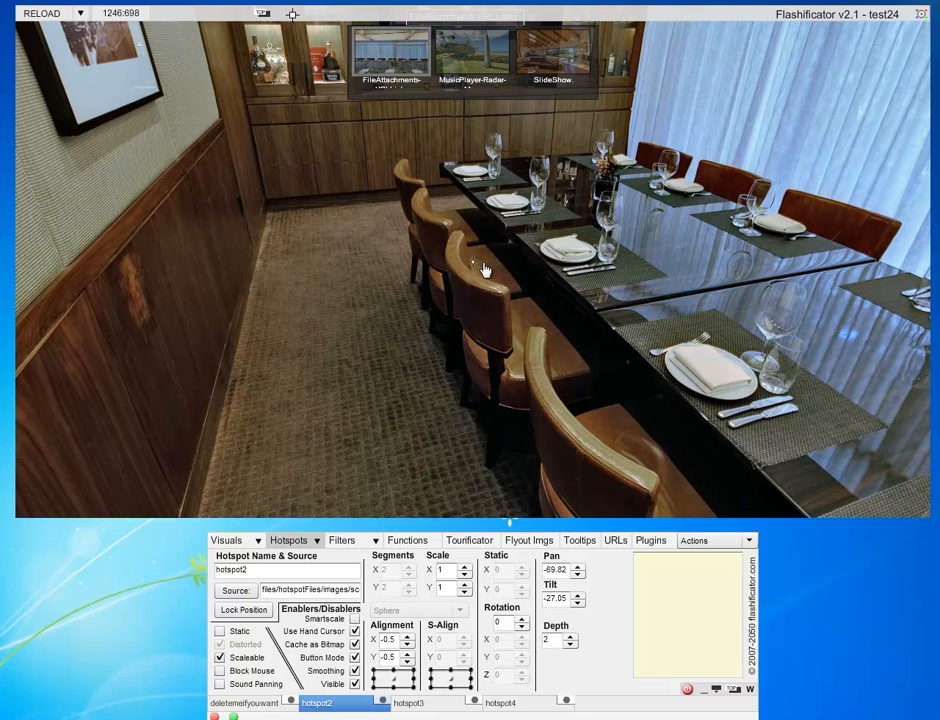
click(355, 658)
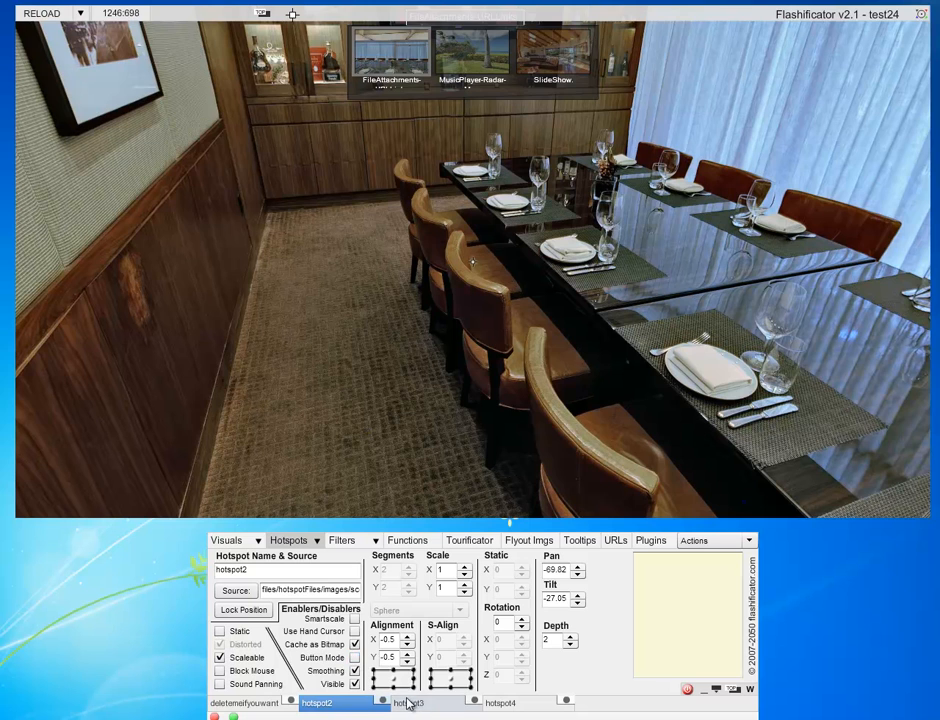
click(413, 705)
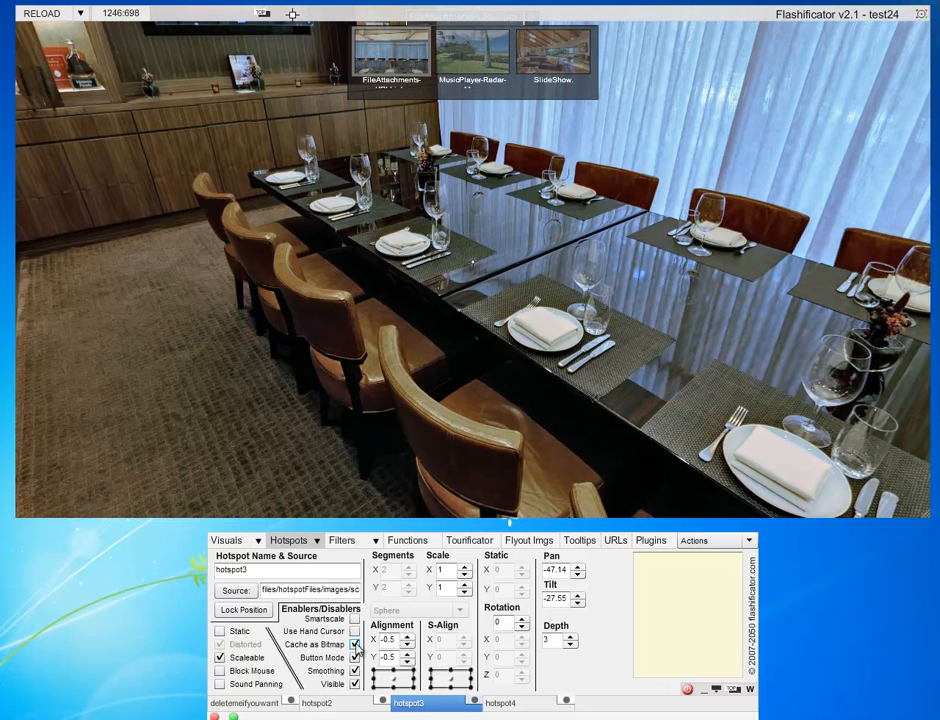
click(497, 704)
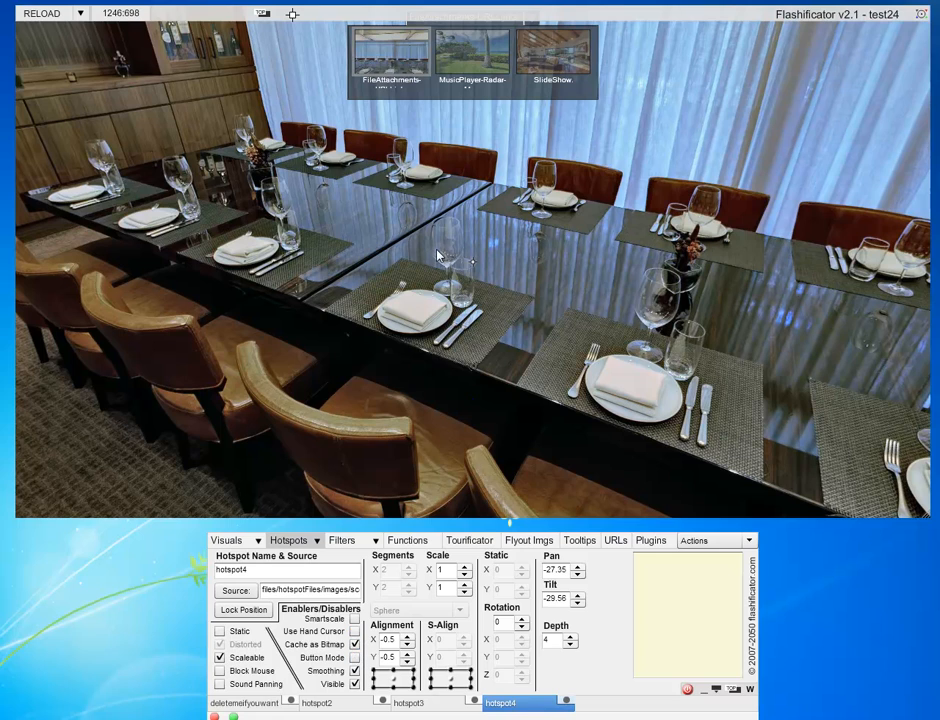
View the MusicPlayer-Radar-Map. pano and return to the FileAttachments-URLLinks. pano to check the tour.
click(374, 41)
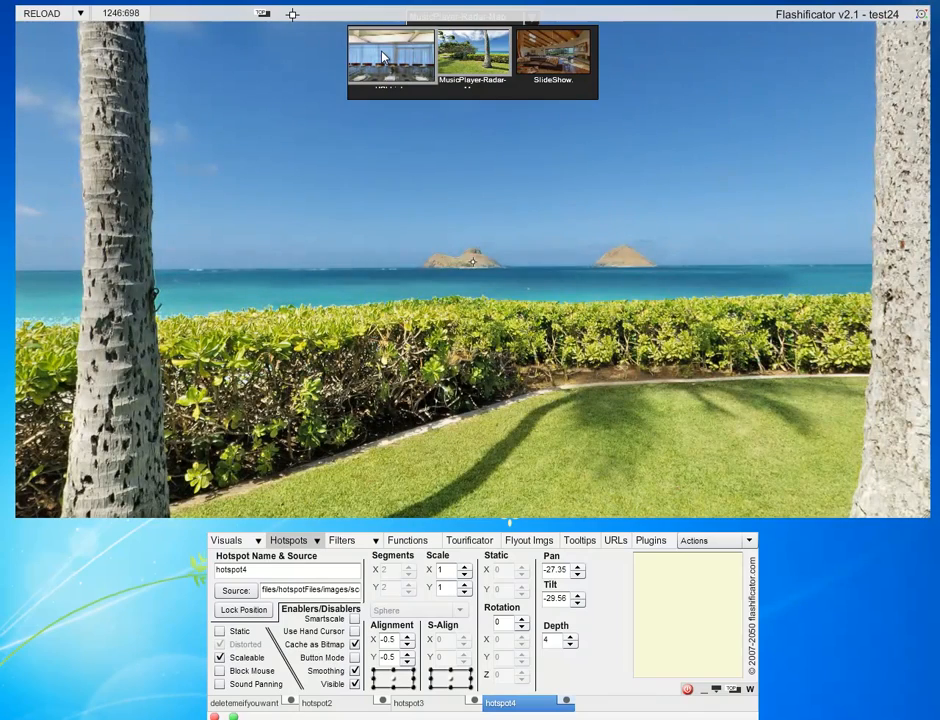
click(382, 57)
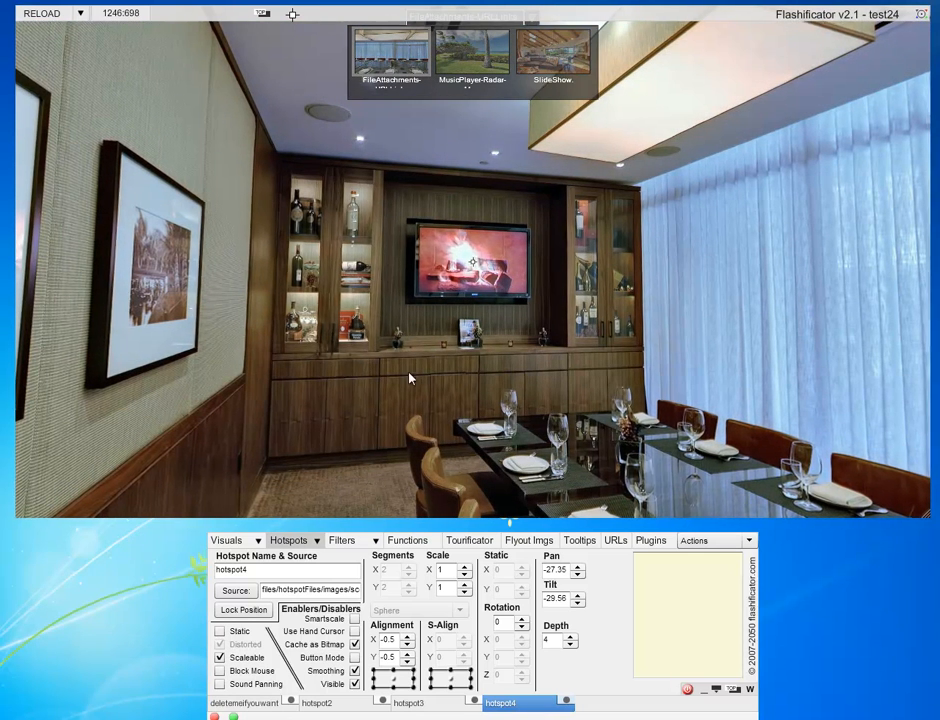
Record a new function for hotspot4 capturing the FileAttachments-URLLinks. view of the curtained windows and doorway corner, at pan about 41.67, tilt about 3.25, zoom 1.
drag(338, 374, 684, 371)
drag(357, 369, 684, 364)
drag(541, 362, 494, 362)
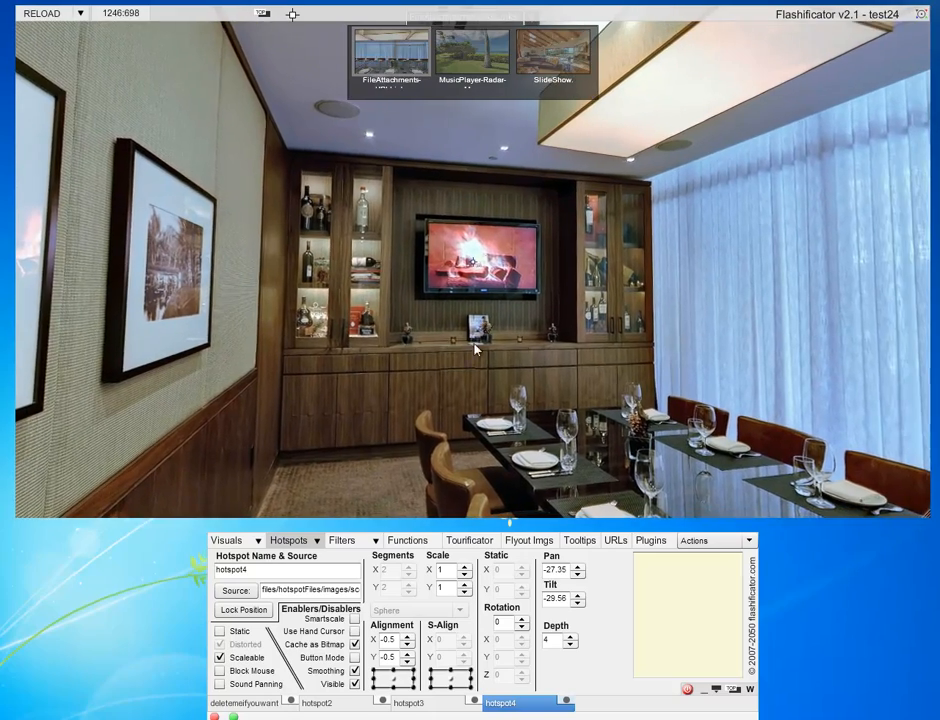
drag(415, 357, 682, 346)
drag(404, 351, 463, 398)
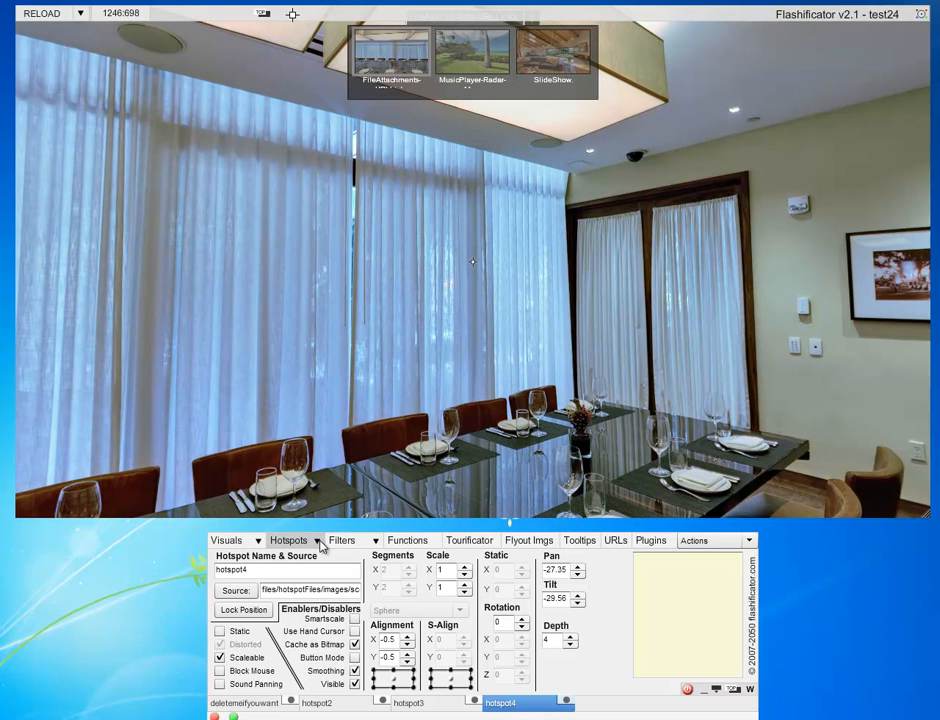
click(407, 541)
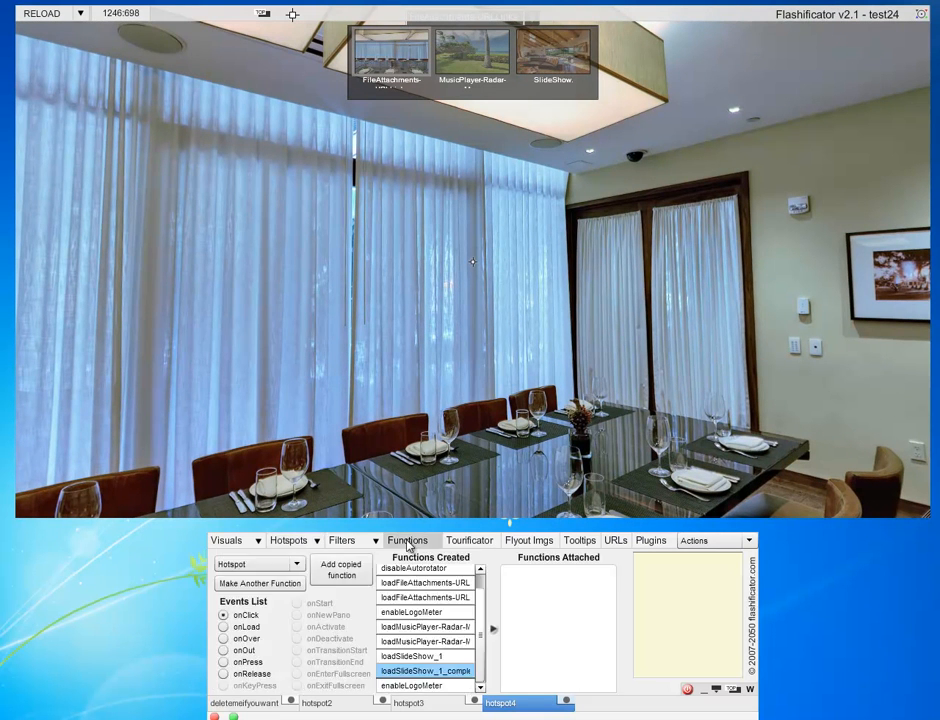
click(257, 584)
click(218, 564)
click(230, 542)
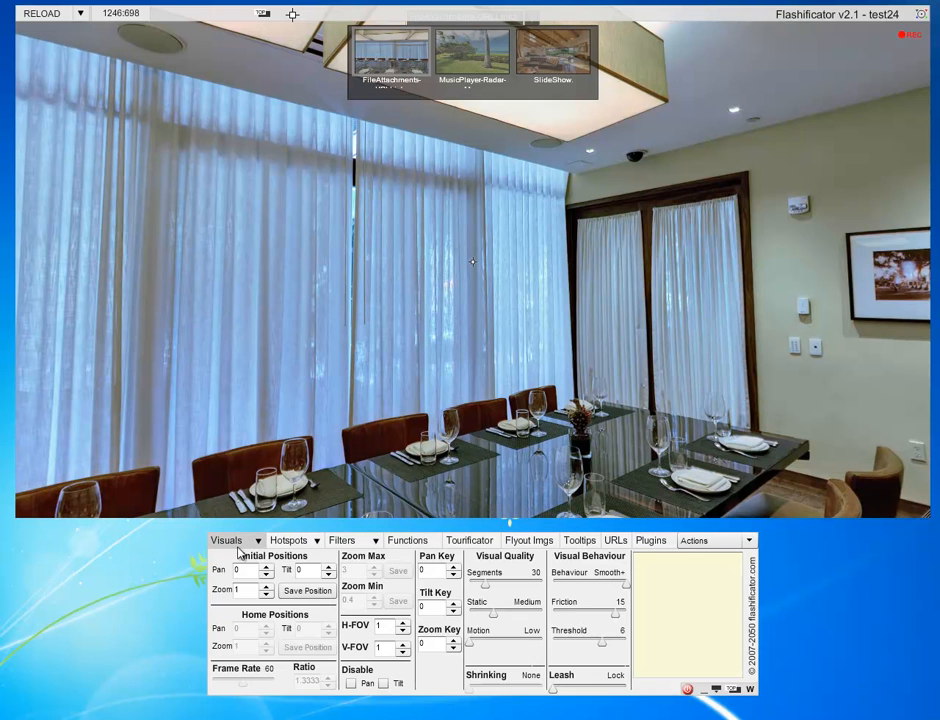
click(407, 541)
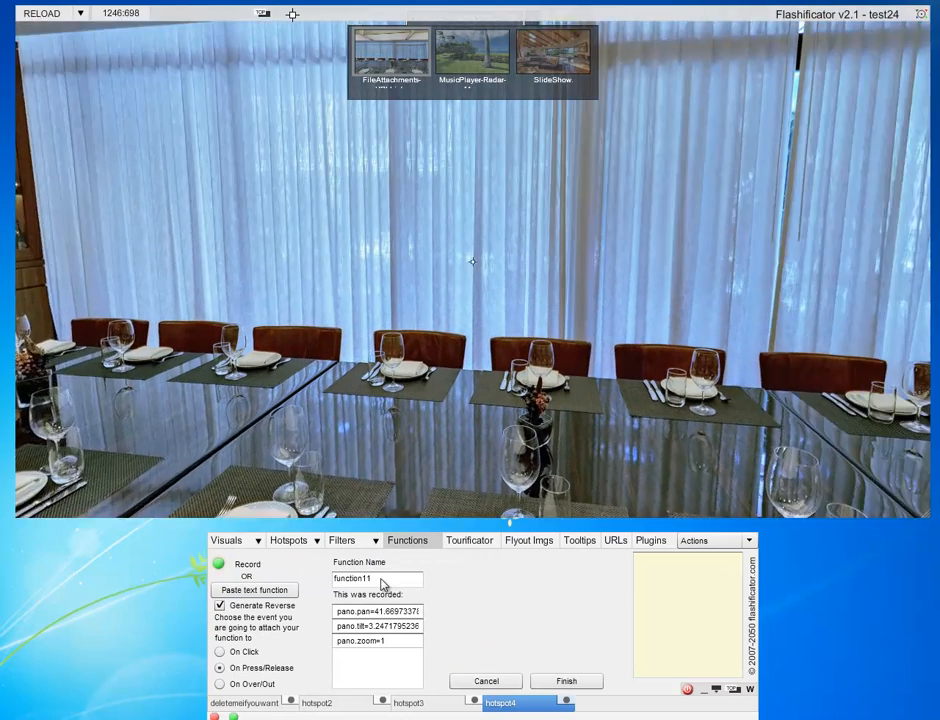
Name the recorded function pan1_move1, disable Generate Reverse, set a transition time for its pan, tilt and zoom together, and save it.
drag(381, 579, 317, 577)
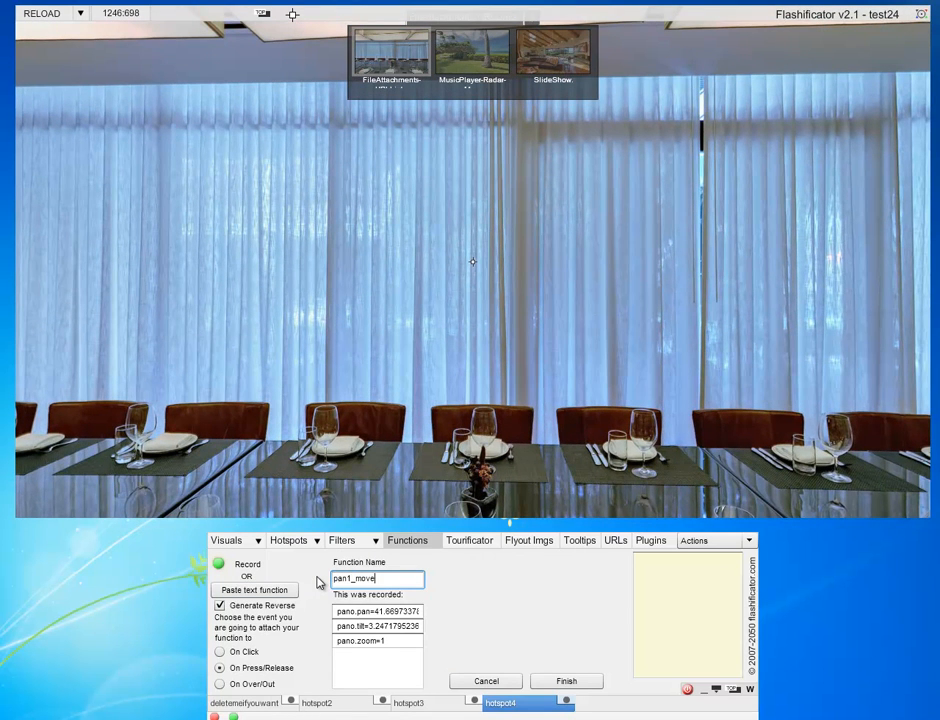
click(365, 611)
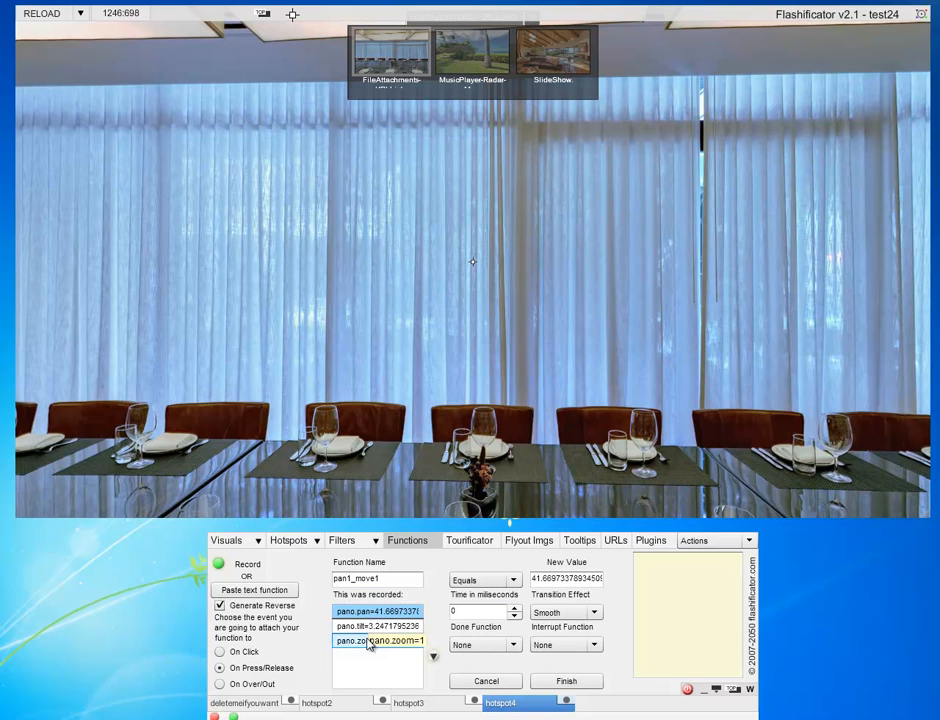
click(220, 606)
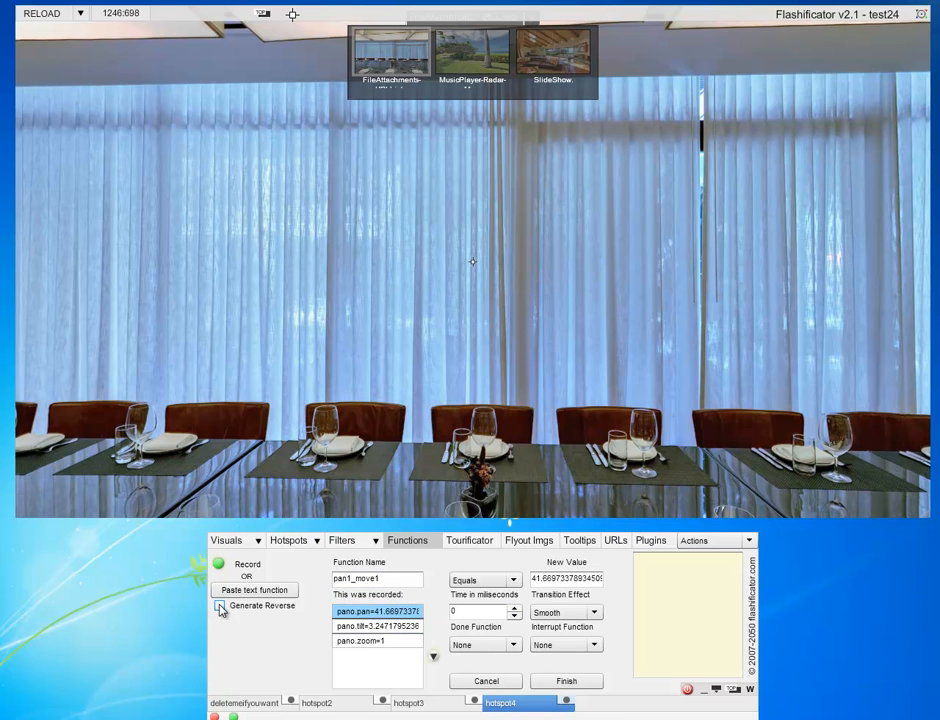
shift+click(378, 641)
click(453, 609)
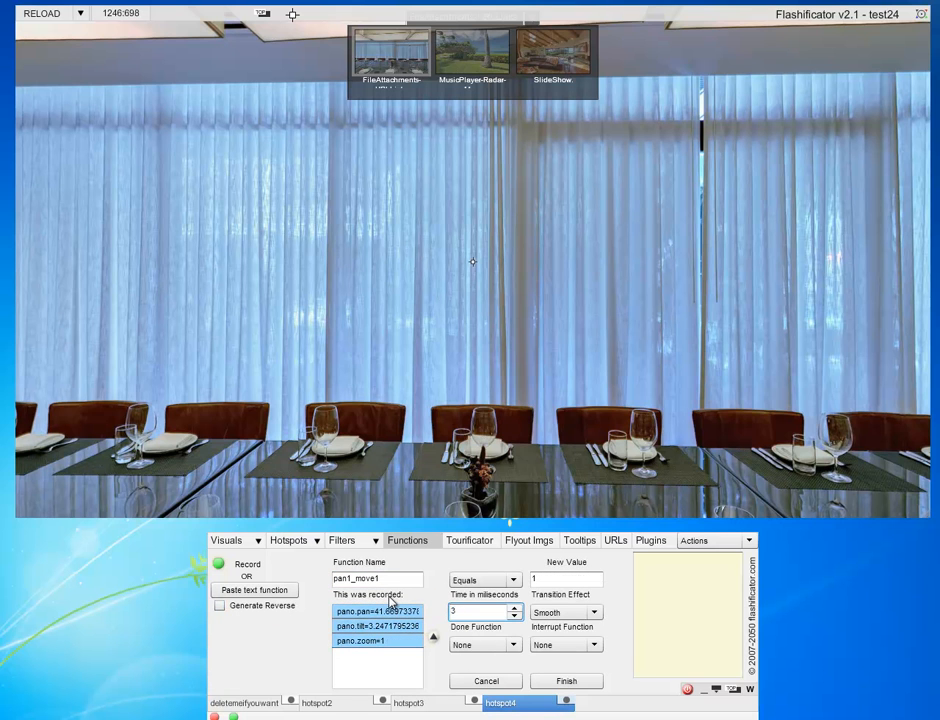
click(566, 681)
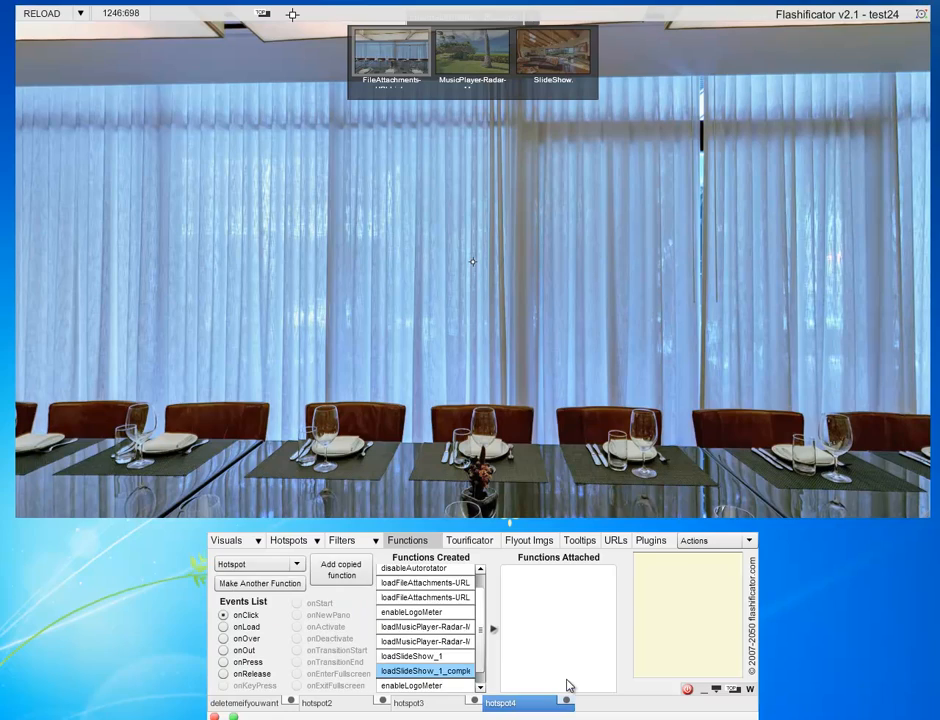
Record another hotspot4 function capturing the view of the large framed garden-bridge picture, at pan about 157.56, tilt about 0.68, zoom 1.
drag(800, 345, 514, 349)
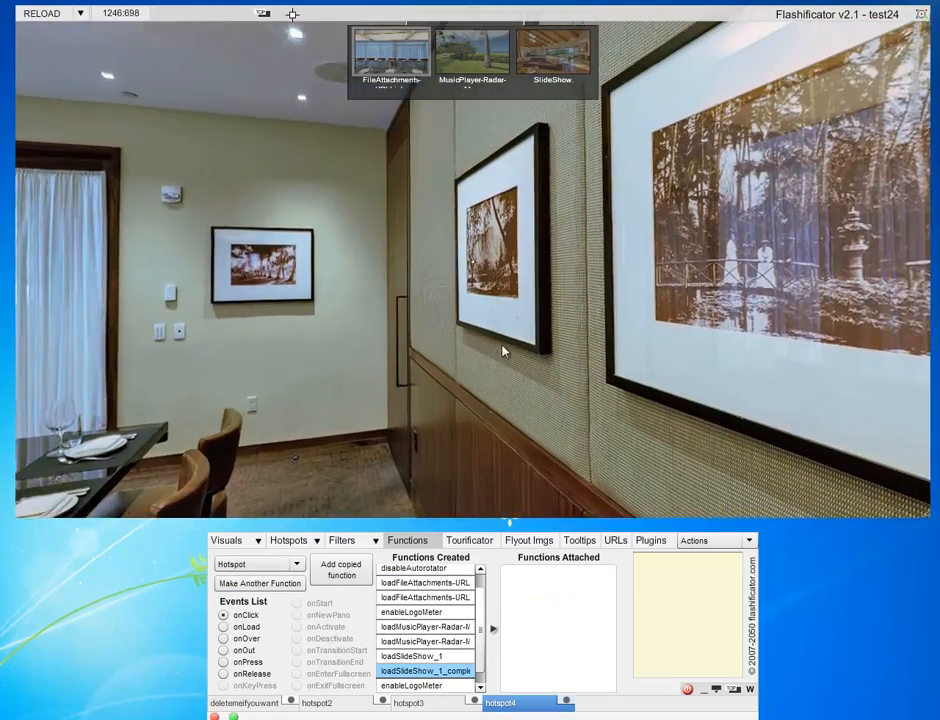
drag(762, 359, 348, 489)
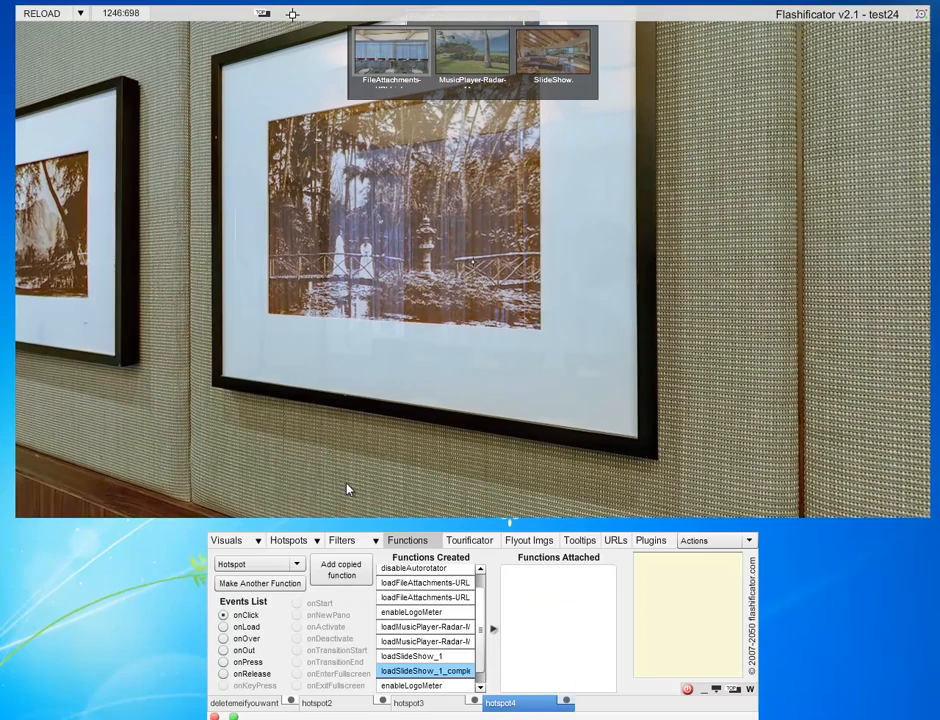
click(249, 585)
click(219, 566)
click(226, 541)
click(303, 591)
click(414, 540)
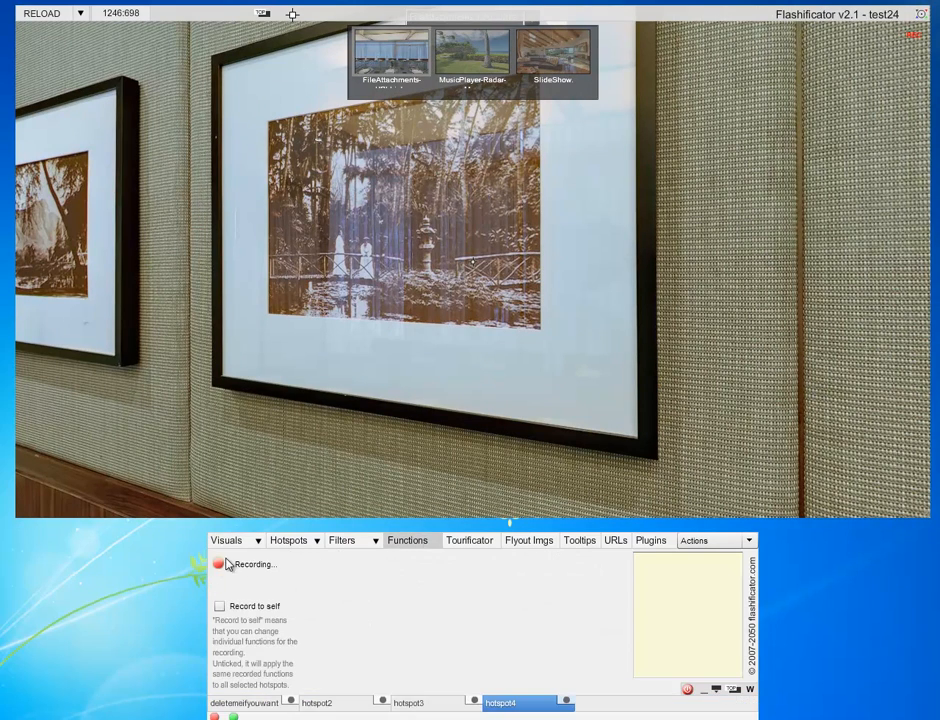
click(224, 564)
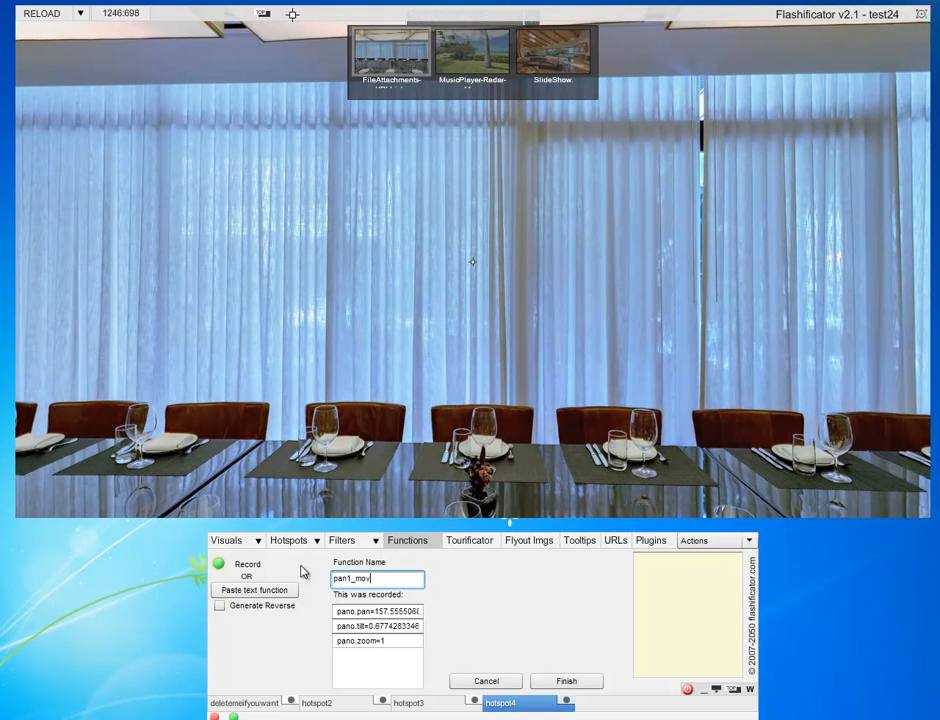
Name the recorded function pan1_move2, set a transition time for its pan, tilt and zoom together, and save it.
click(365, 611)
shift+click(395, 641)
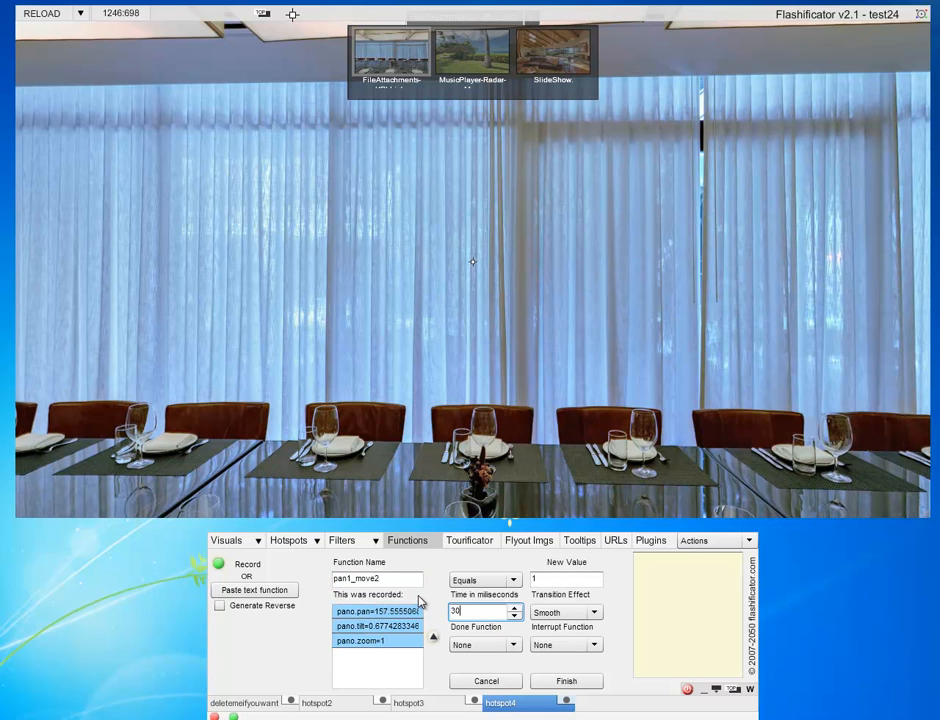
click(566, 681)
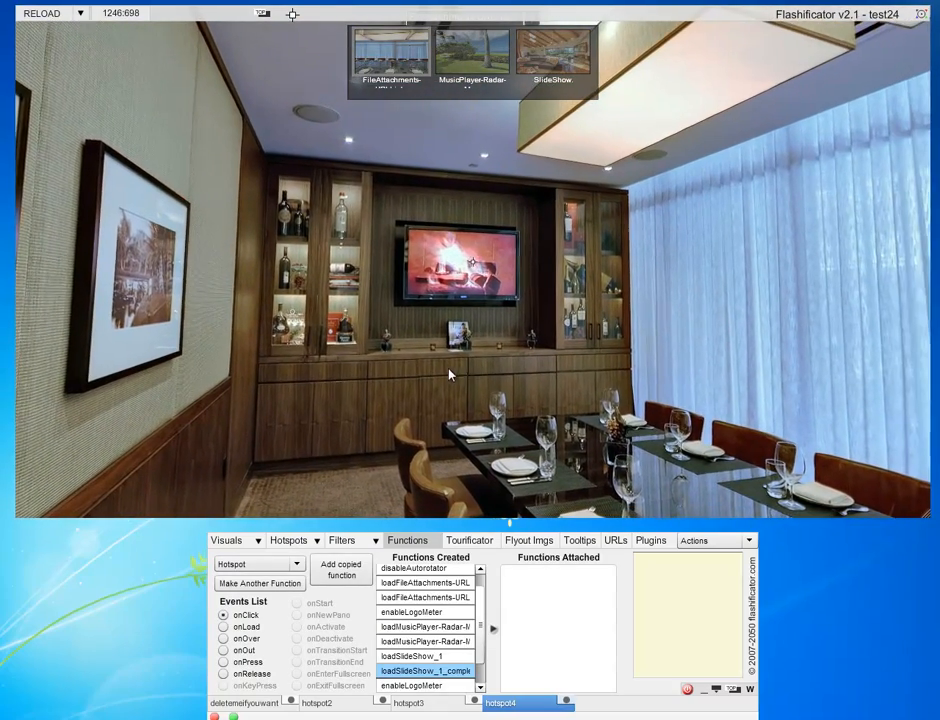
Reload the FileAttachments-URLLinks. pano at its opening view by way of the MusicPlayer-Radar-Map. pano, and start recording a third movement function.
click(470, 52)
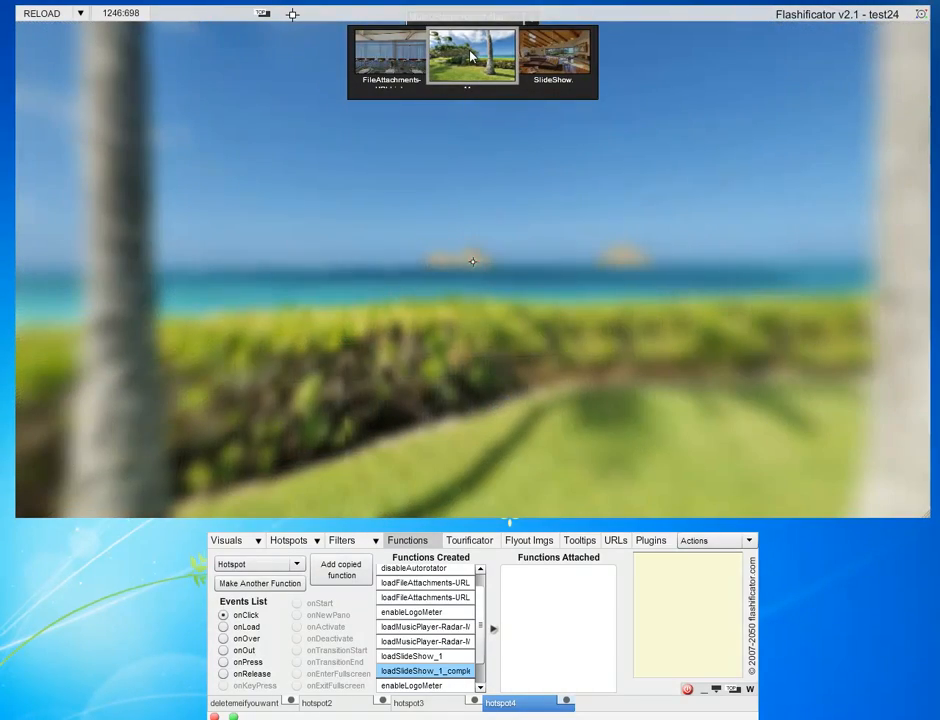
click(392, 55)
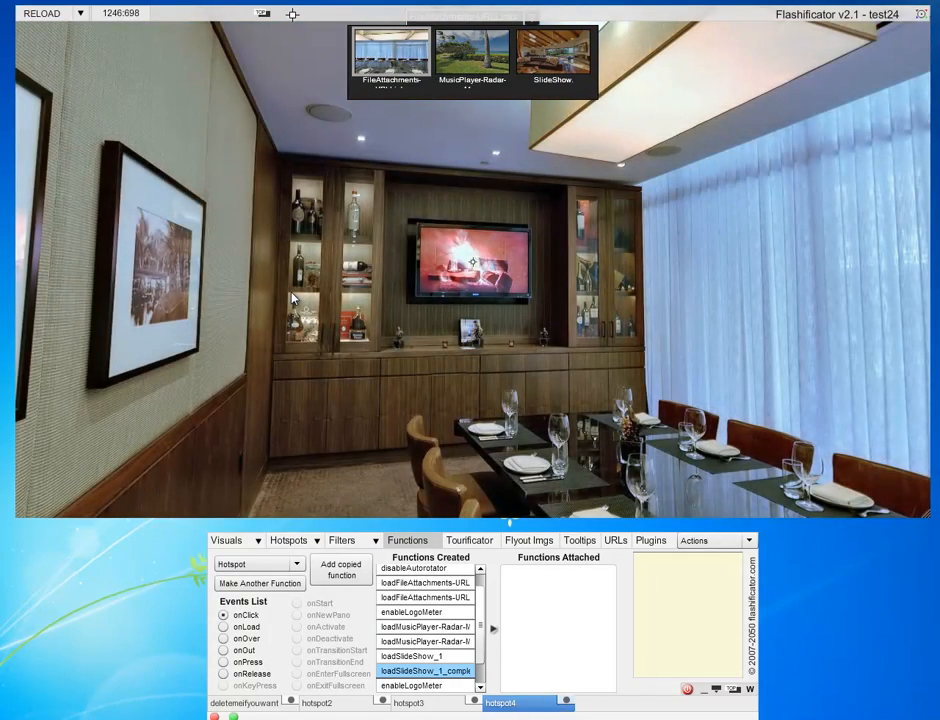
click(246, 583)
click(220, 565)
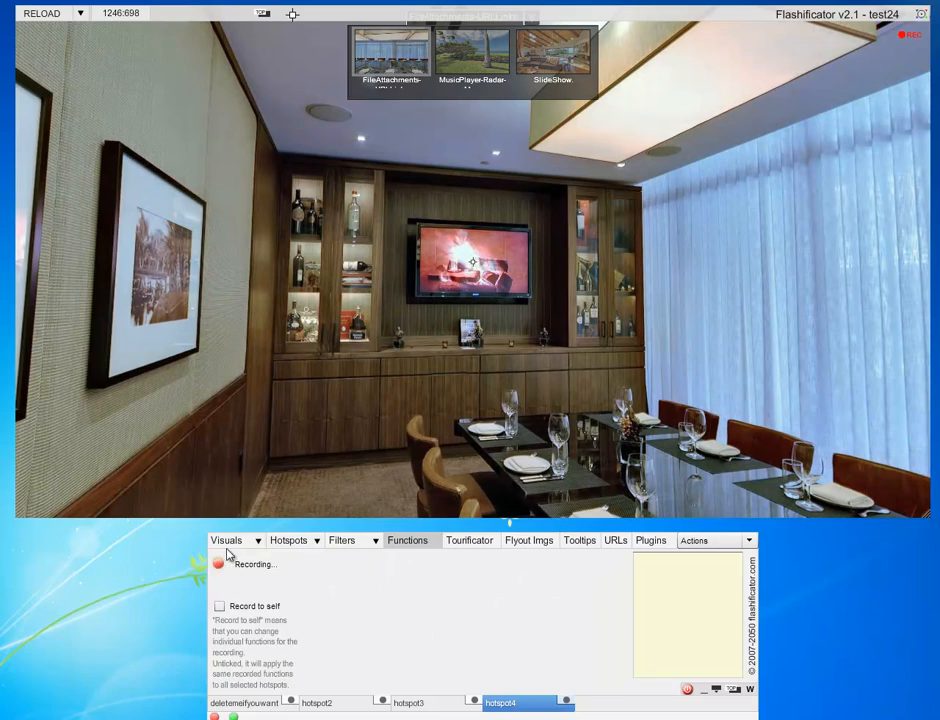